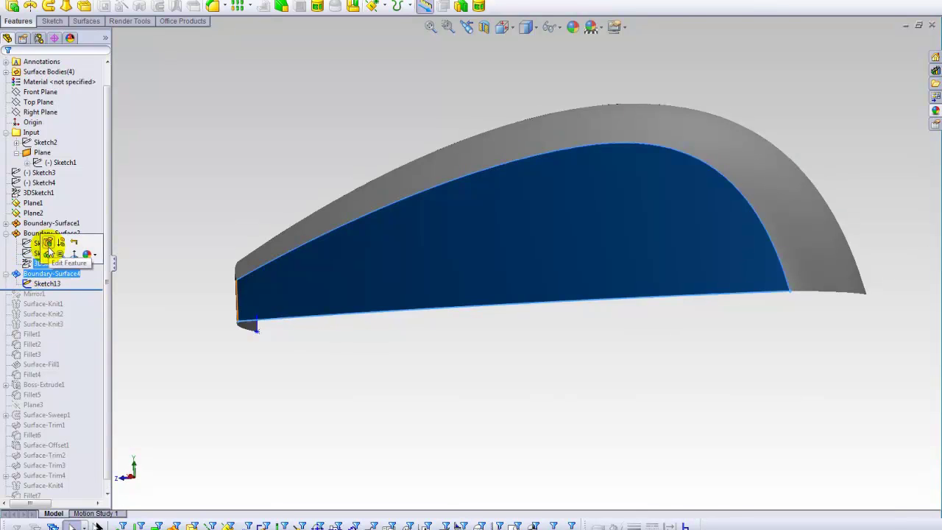
Open Boundary-Surface4 for editing and examine its Direction 1 curves, Edge<1> and Sketch13, and its Direction 2 curve, Edge<2>
middle_drag(282, 126, 268, 202)
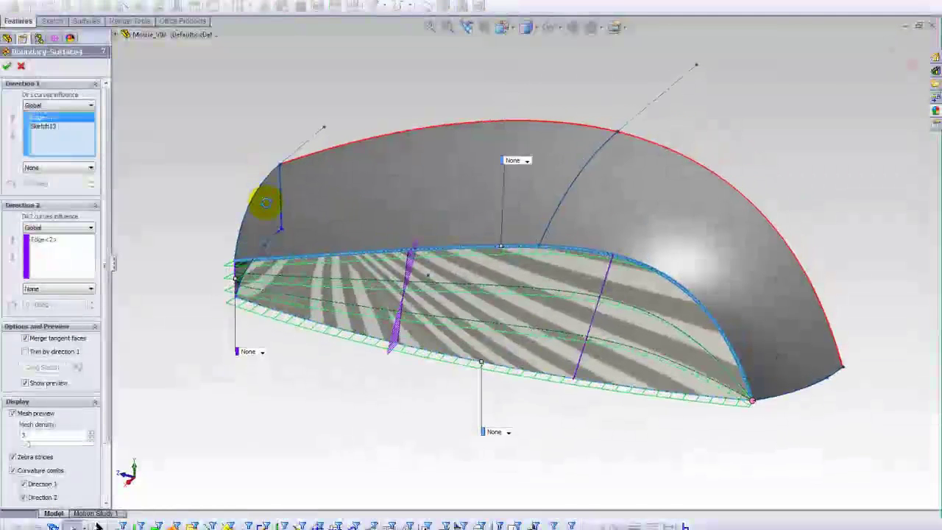
click(40, 128)
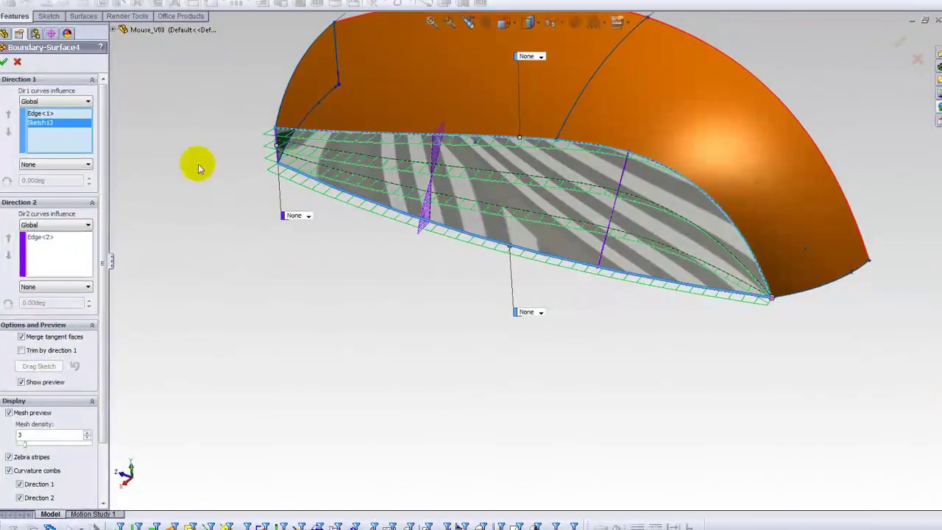
middle_drag(177, 258, 183, 241)
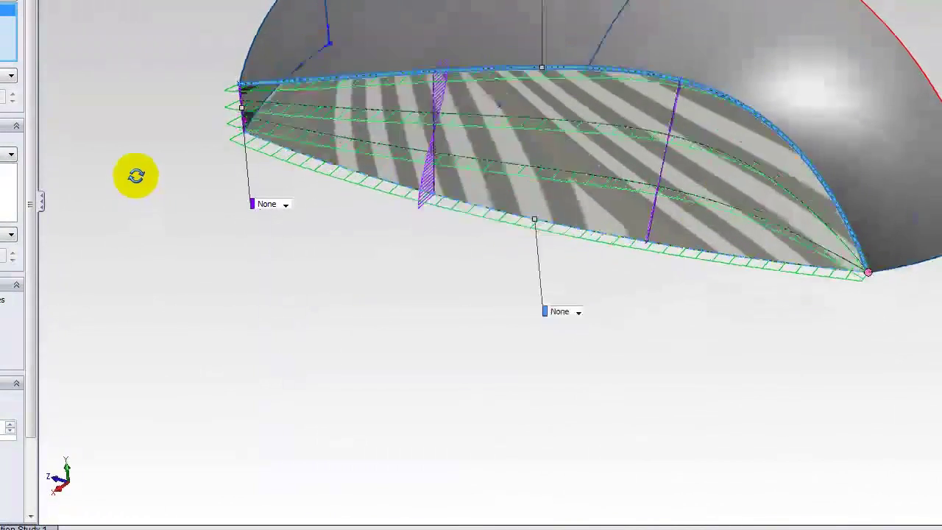
middle_drag(137, 176, 204, 151)
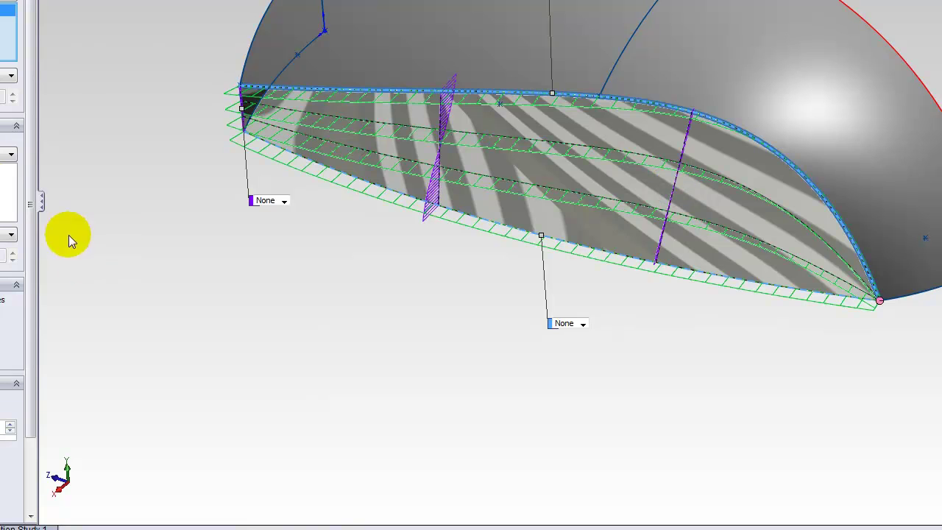
click(3, 195)
click(176, 145)
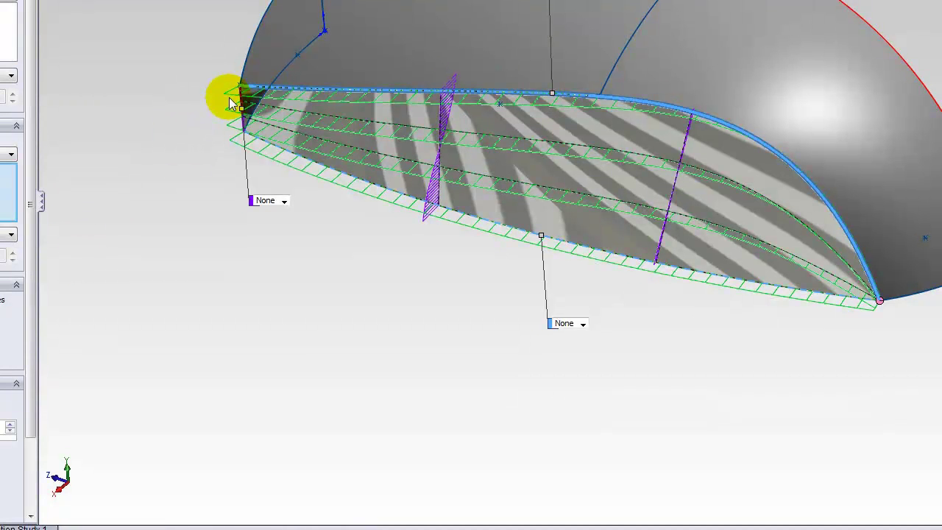
click(8, 197)
click(7, 170)
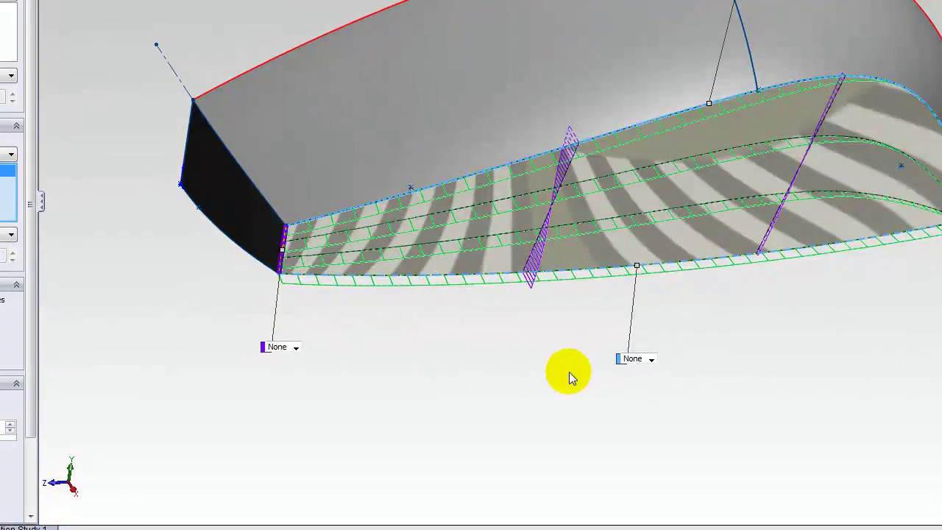
Inspect the zebra stripes, mesh and curvature combs previewed on the side surface from several angles, then close the feature definition
middle_drag(567, 375, 309, 360)
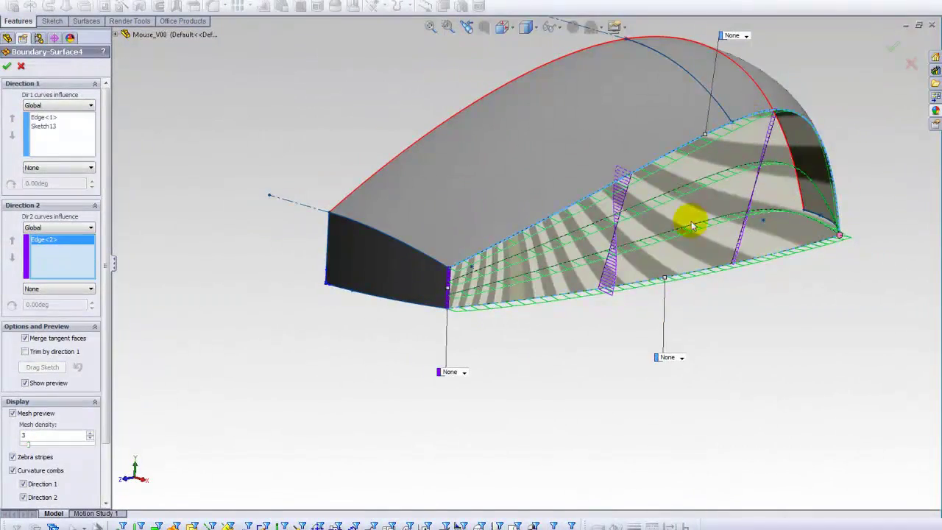
ctrl+middle_drag(682, 230, 645, 287)
scroll(645, 286, down, 3)
ctrl+middle_drag(652, 252, 606, 299)
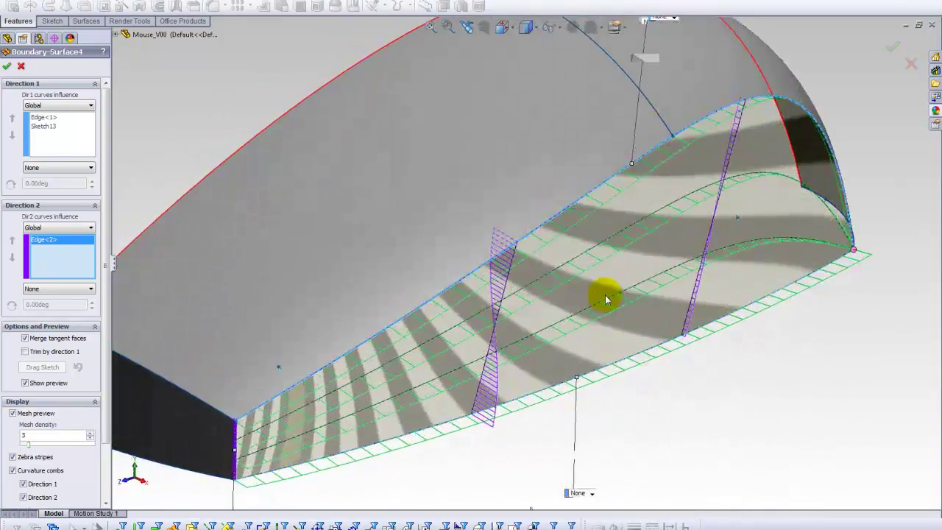
scroll(605, 298, up, 3)
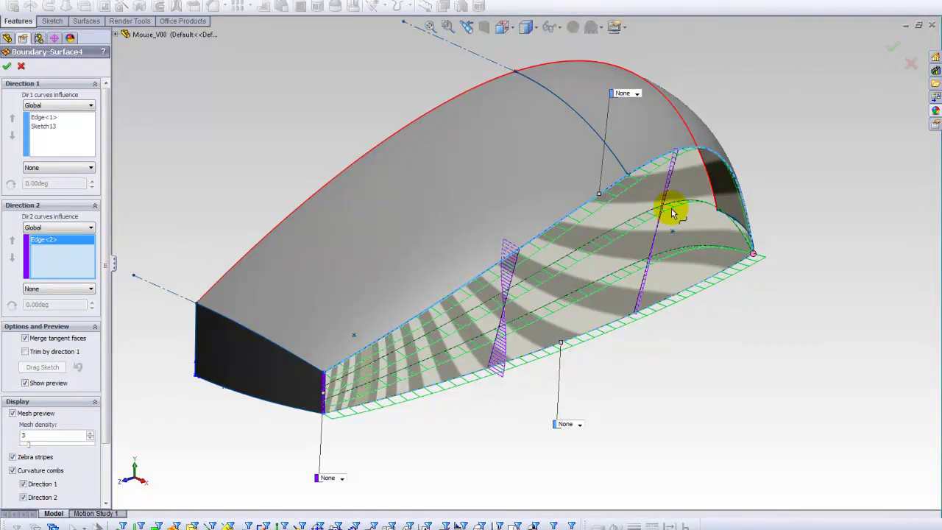
middle_drag(642, 286, 490, 346)
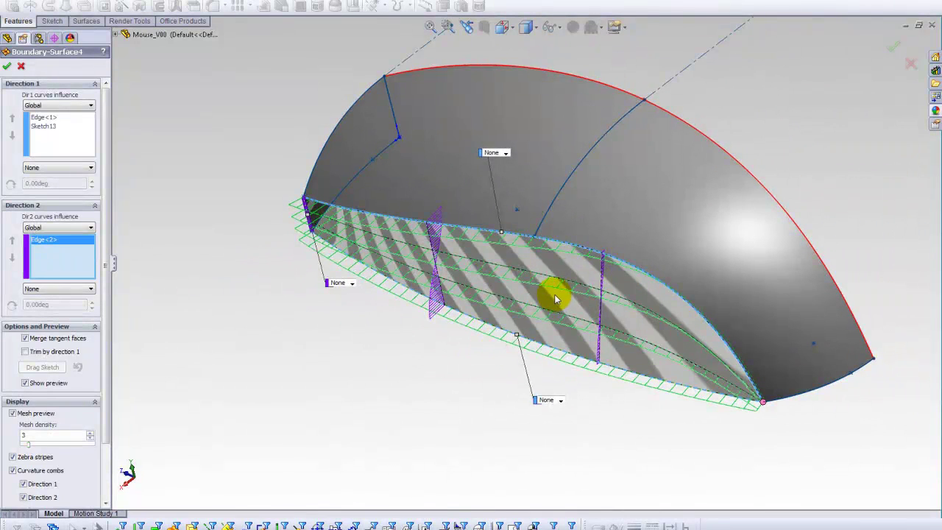
ctrl+middle_drag(546, 327, 512, 329)
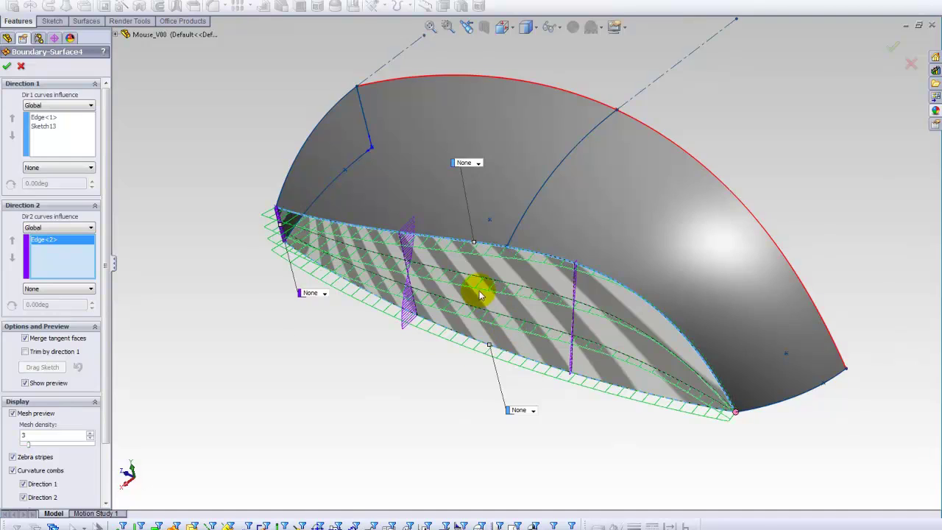
mouse_move(479, 295)
middle_down()
mouse_move(484, 282)
mouse_move(466, 297)
middle_up()
ctrl+middle_drag(371, 303, 354, 277)
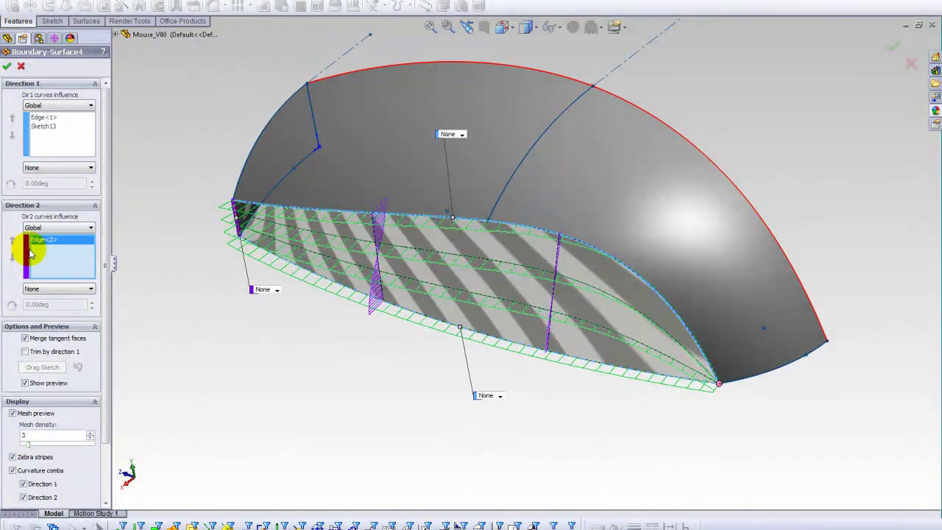
click(6, 68)
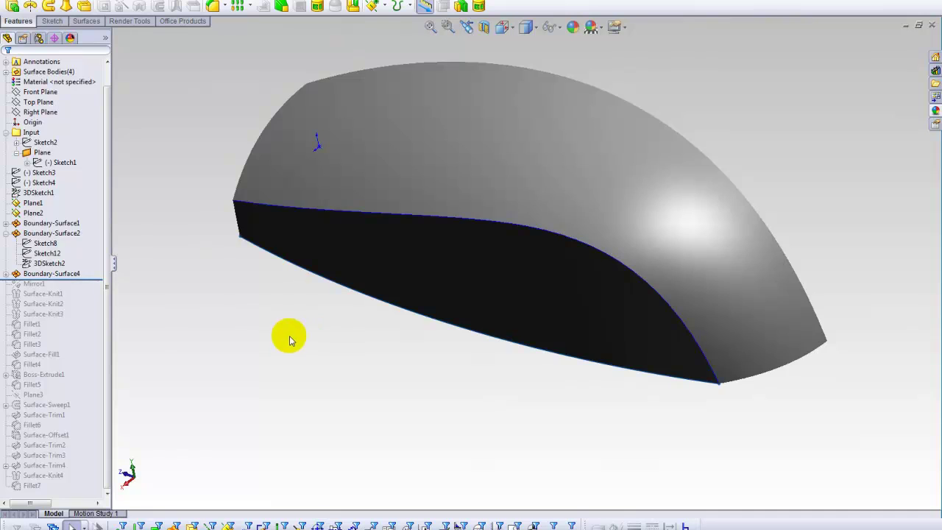
Roll the feature history forward to include Mirror1 and check the mirrored half of the mouse body
middle_drag(290, 340, 359, 343)
scroll(359, 344, up, 3)
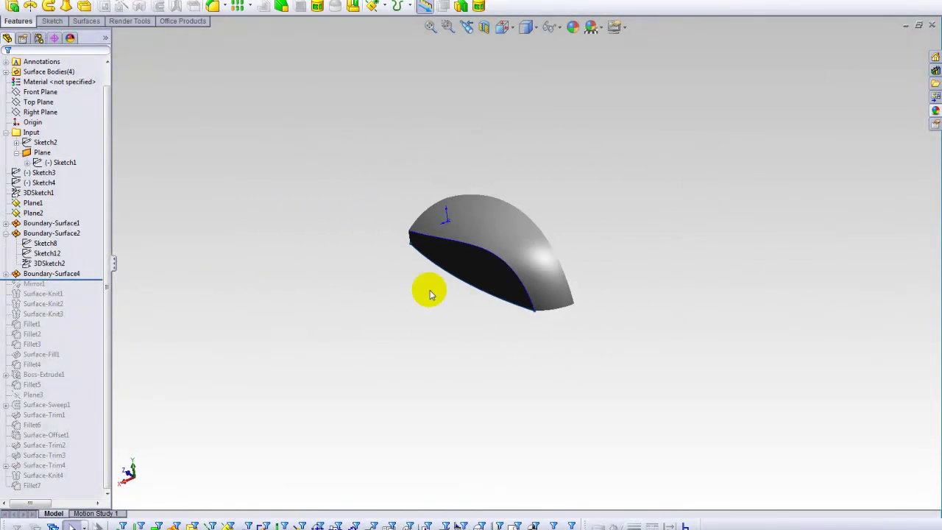
middle_drag(431, 296, 197, 231)
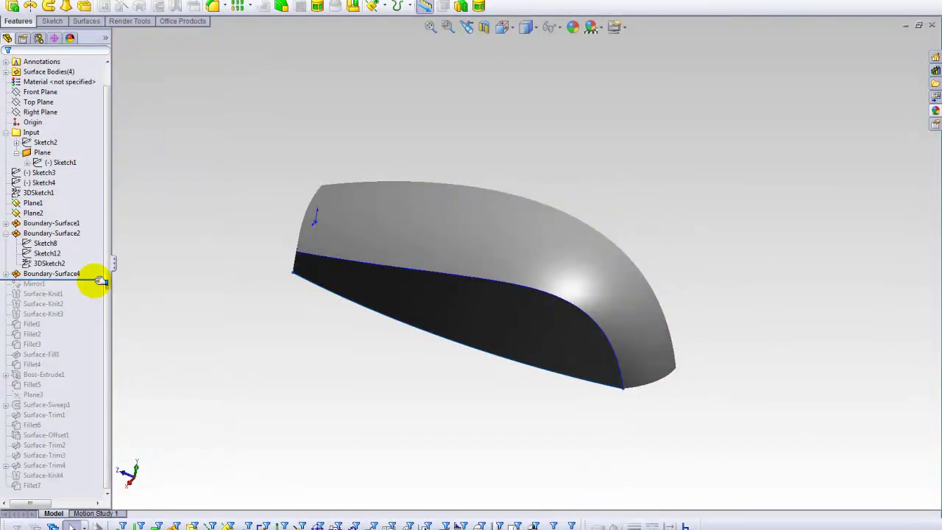
drag(101, 283, 81, 293)
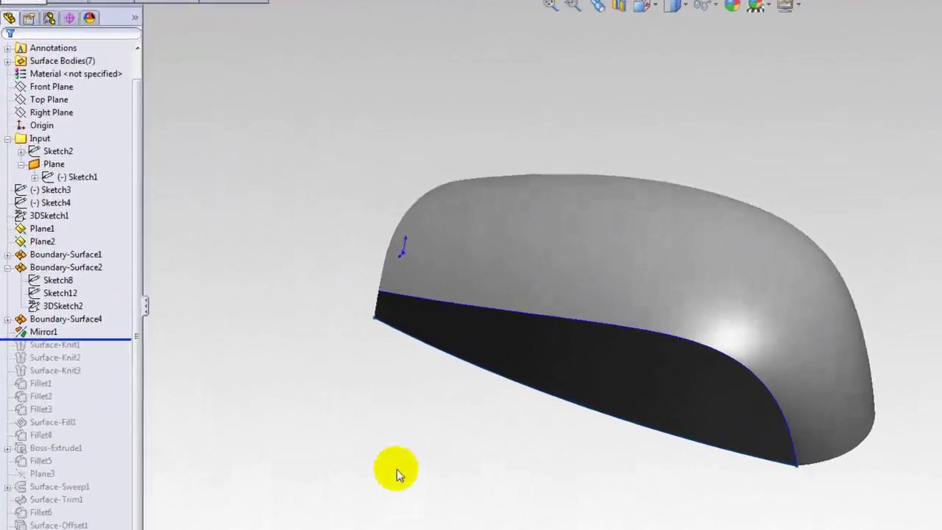
click(49, 337)
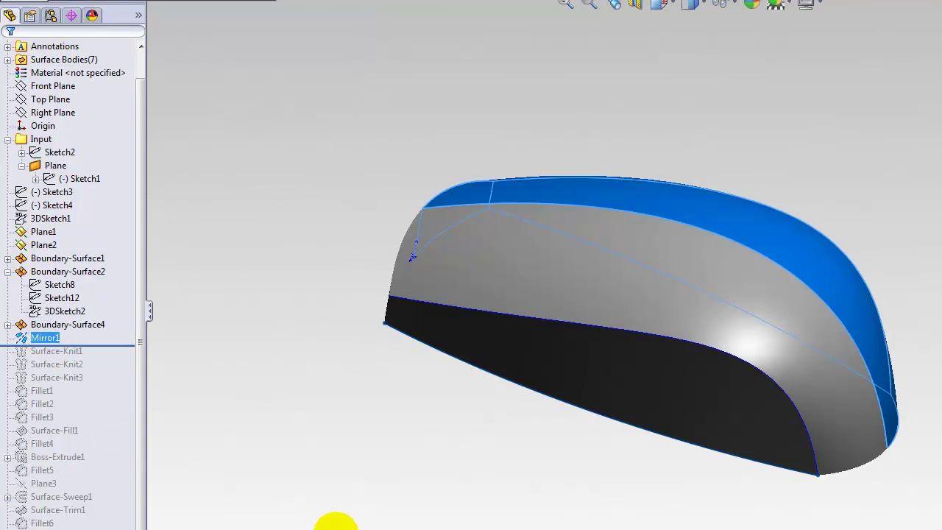
middle_drag(375, 312, 402, 347)
click(332, 278)
middle_drag(324, 277, 280, 227)
middle_drag(328, 207, 324, 188)
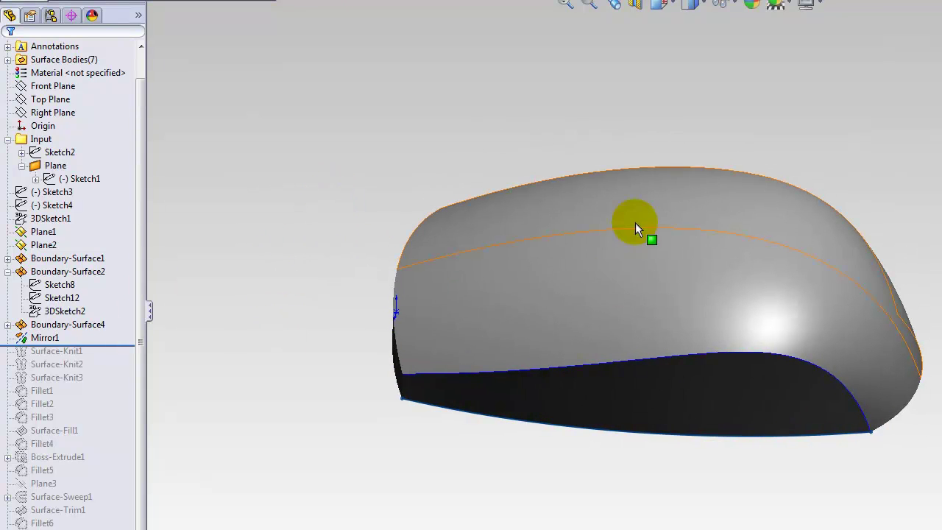
Change the model's display style to shaded with edges
click(638, 215)
click(458, 89)
click(702, 4)
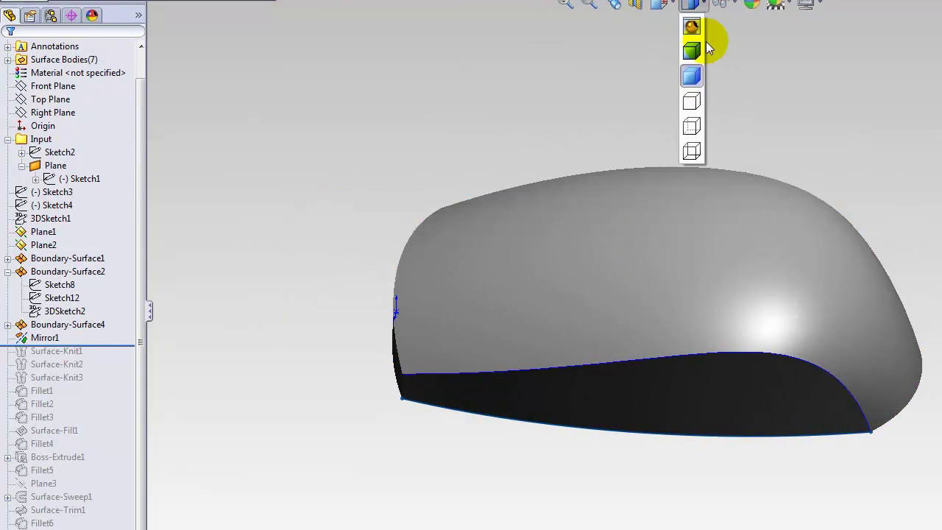
click(694, 50)
middle_drag(543, 108, 555, 122)
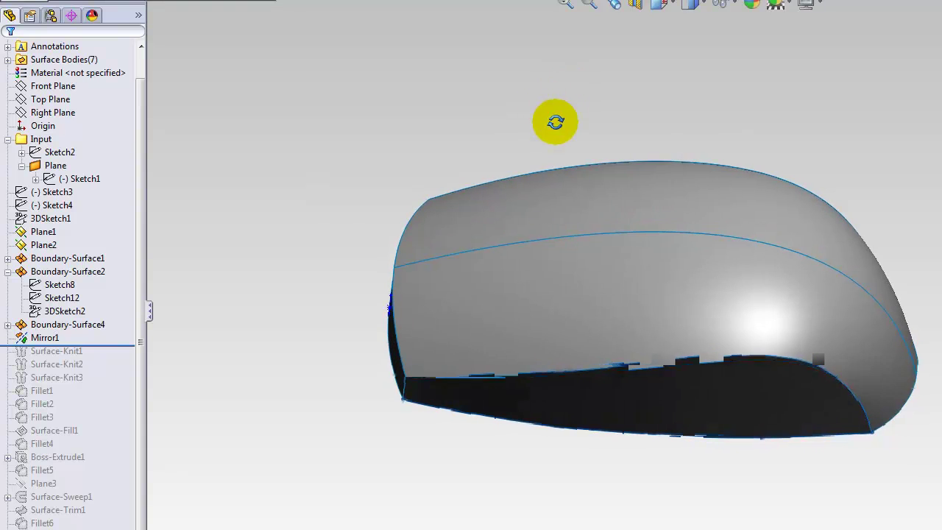
Apply zebra stripes to the top face and its mirrored counterpart, using the cube map and the highest display precision
click(649, 181)
ctrl+click(589, 313)
middle_drag(501, 193, 598, 160)
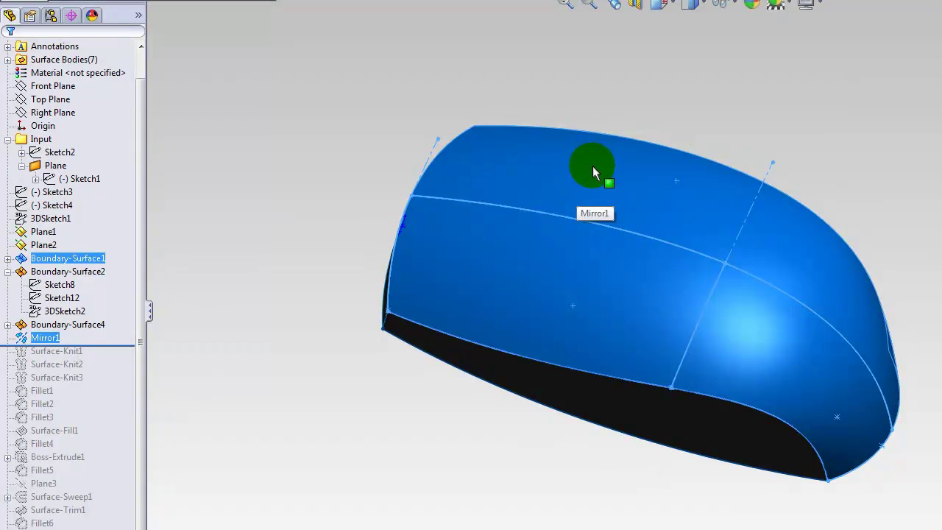
right_click(594, 171)
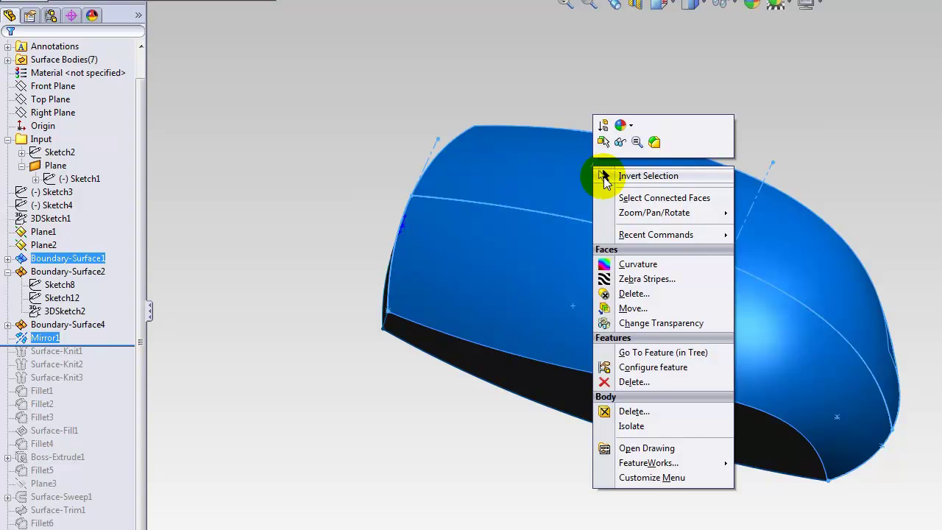
click(646, 279)
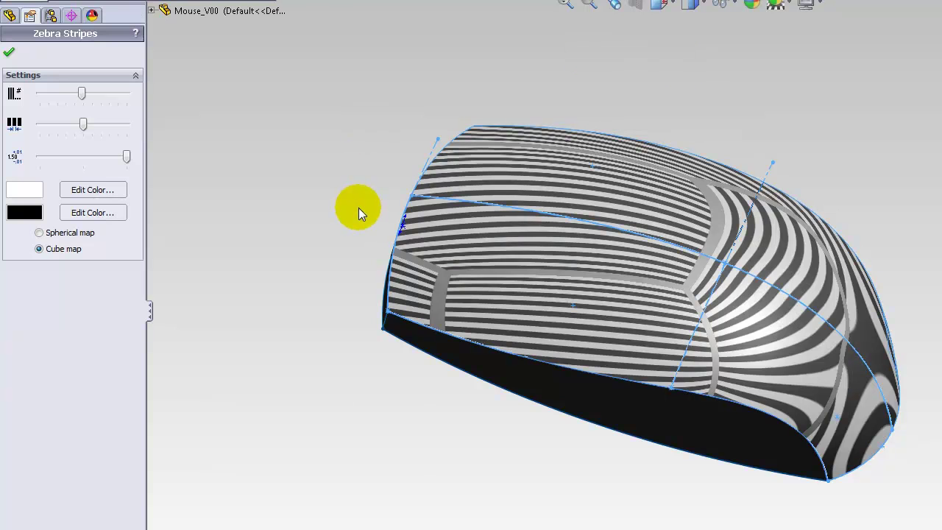
mouse_move(127, 159)
mouse_down()
mouse_move(69, 159)
mouse_move(144, 160)
mouse_up()
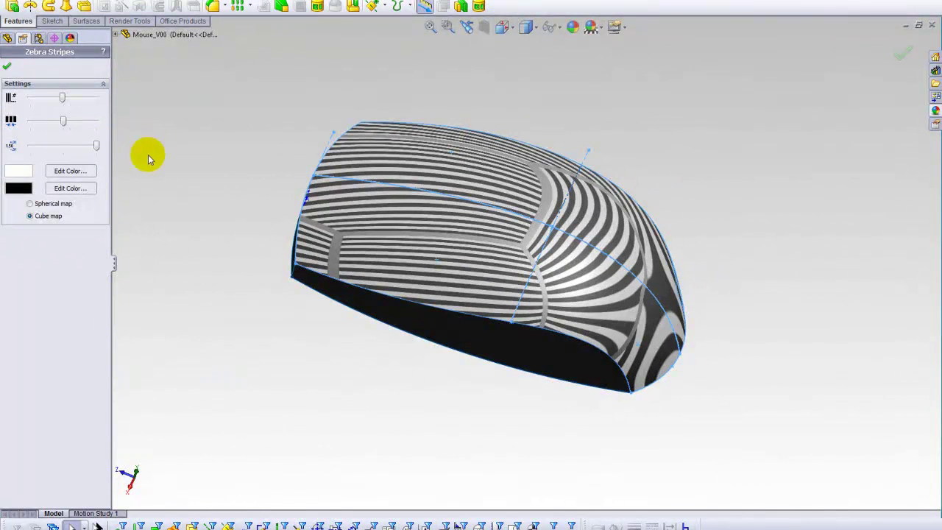
mouse_move(386, 179)
middle_down()
mouse_move(385, 170)
mouse_move(393, 199)
mouse_move(397, 193)
middle_up()
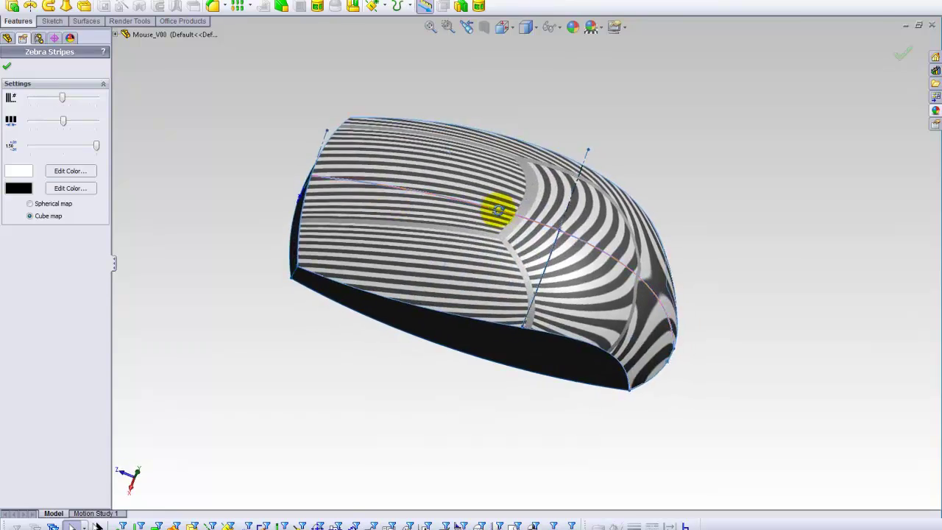
scroll(519, 215, down, 3)
scroll(524, 215, down, 2)
scroll(531, 247, up, 3)
right_click(551, 219)
Examine how the zebra stripes flow across the centre seam between the original and mirrored top surfaces
middle_drag(552, 218, 587, 260)
scroll(551, 234, down, 1)
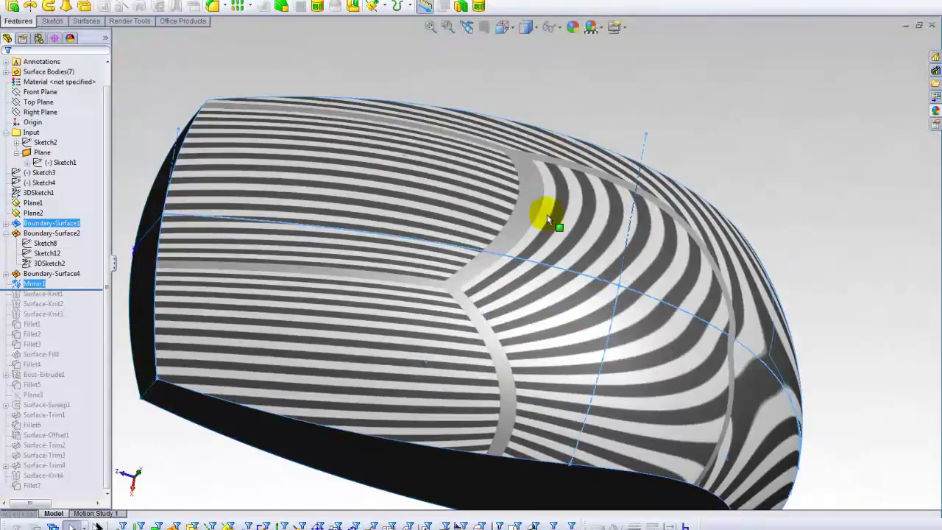
scroll(547, 217, up, 3)
middle_drag(560, 225, 543, 250)
scroll(542, 251, down, 5)
middle_drag(379, 273, 292, 280)
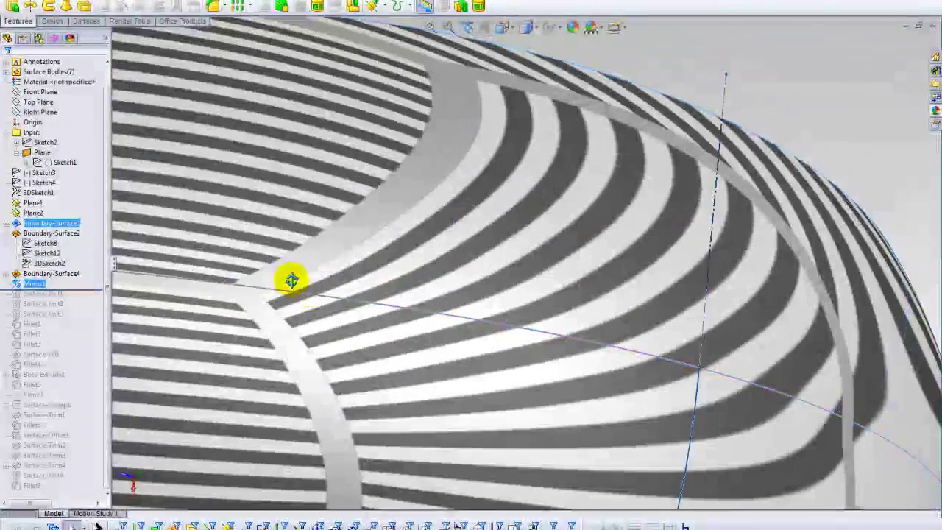
scroll(291, 280, up, 2)
scroll(292, 280, down, 2)
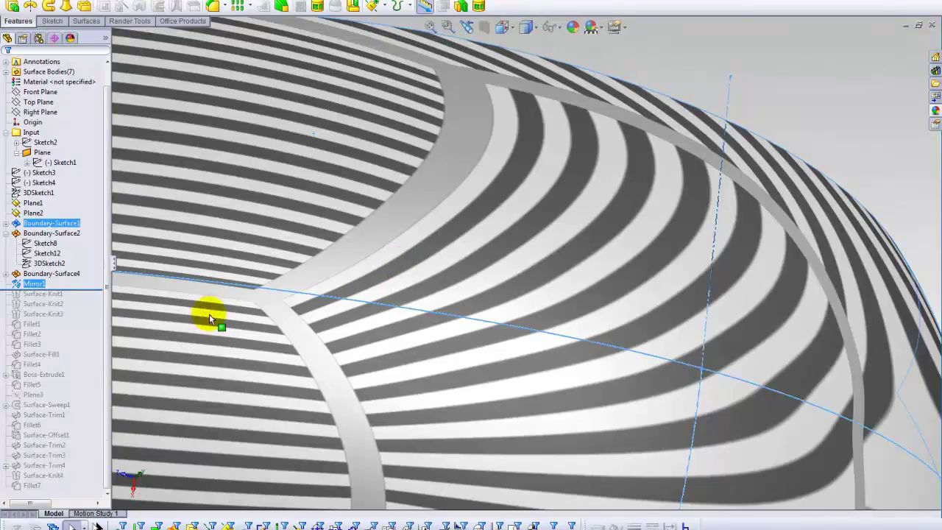
middle_drag(397, 304, 417, 232)
scroll(464, 248, up, 2)
scroll(514, 238, up, 2)
scroll(545, 287, down, 3)
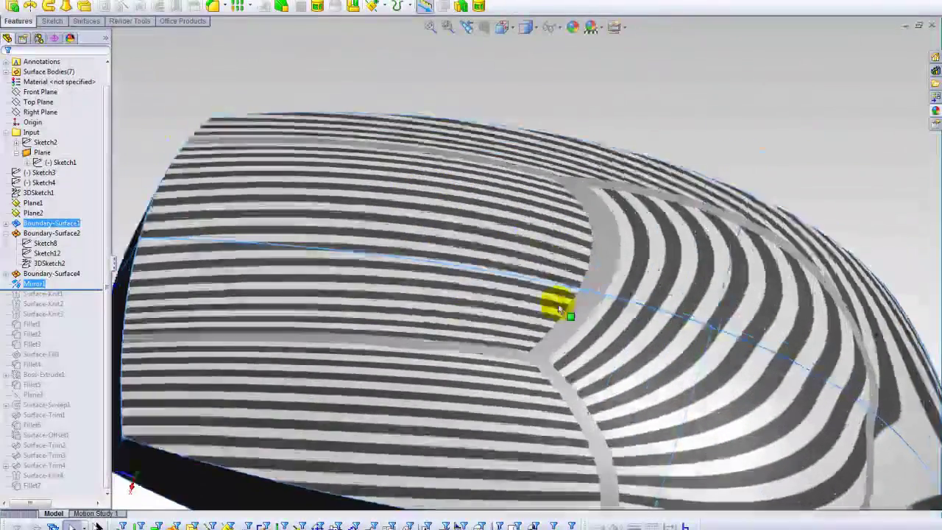
middle_drag(572, 257, 537, 246)
scroll(427, 259, down, 3)
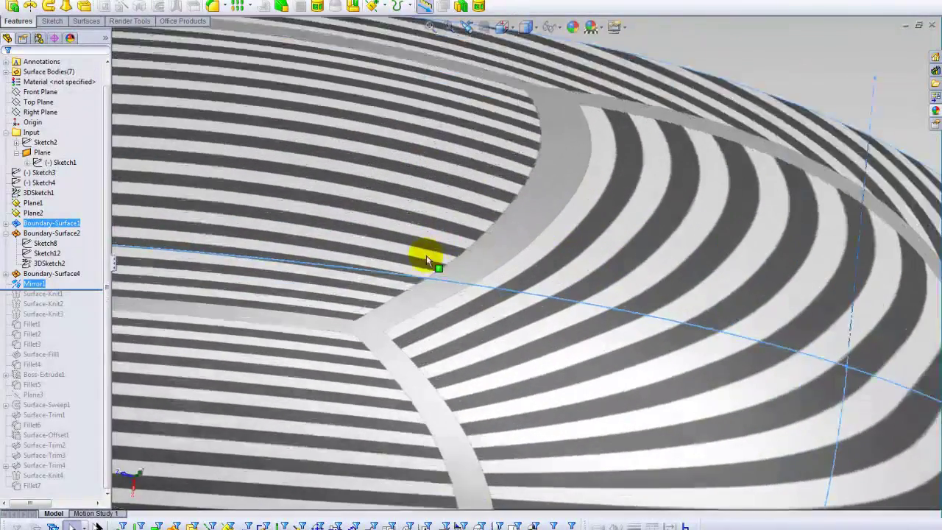
ctrl+middle_drag(428, 241, 599, 229)
scroll(599, 229, up, 2)
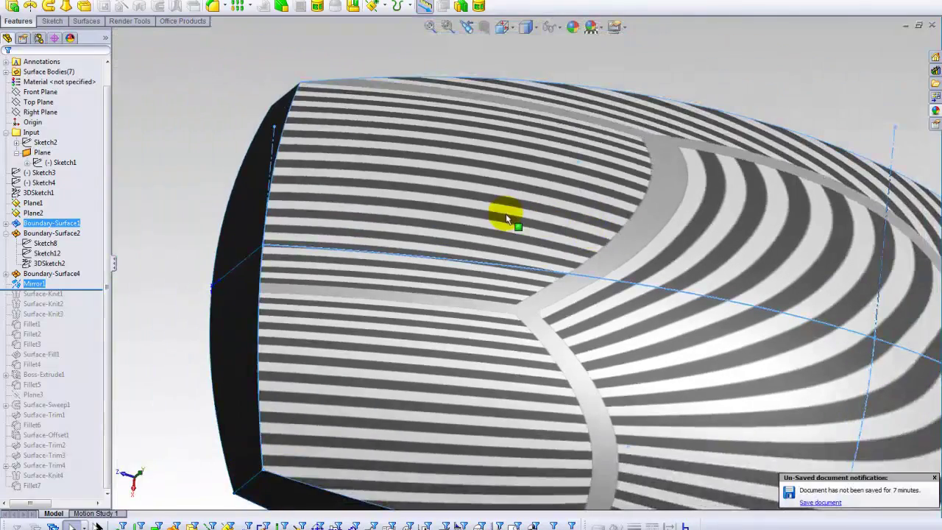
ctrl+middle_drag(505, 213, 519, 212)
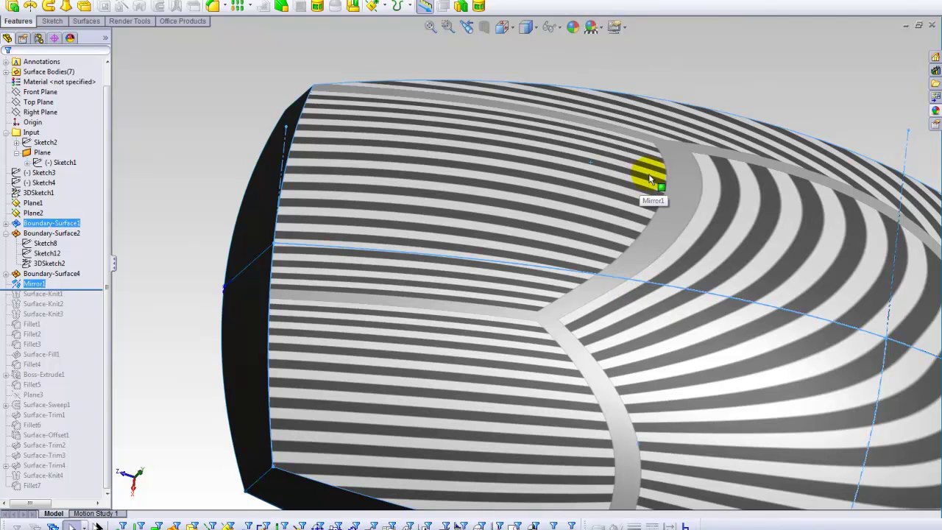
Open Boundary-Surface1 for editing and check the Normal To Profile condition on the centre profile Sketch5
click(222, 203)
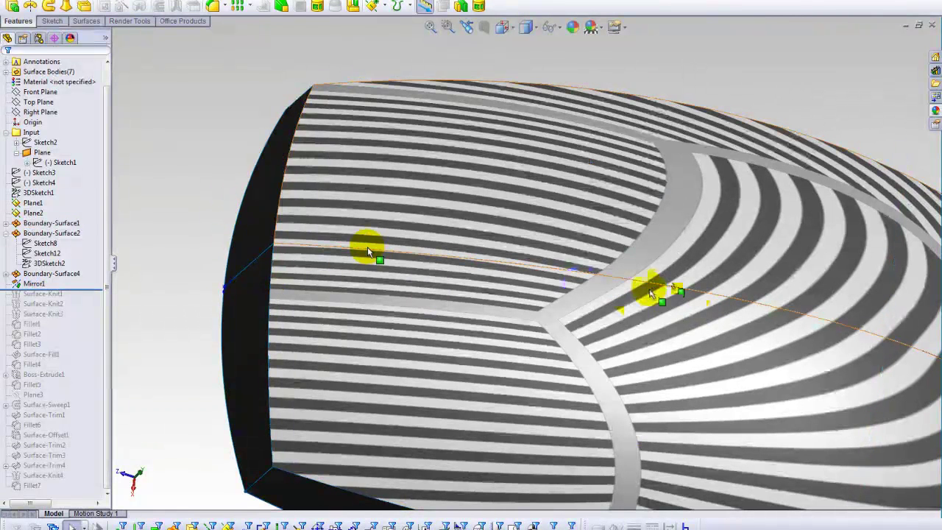
click(374, 251)
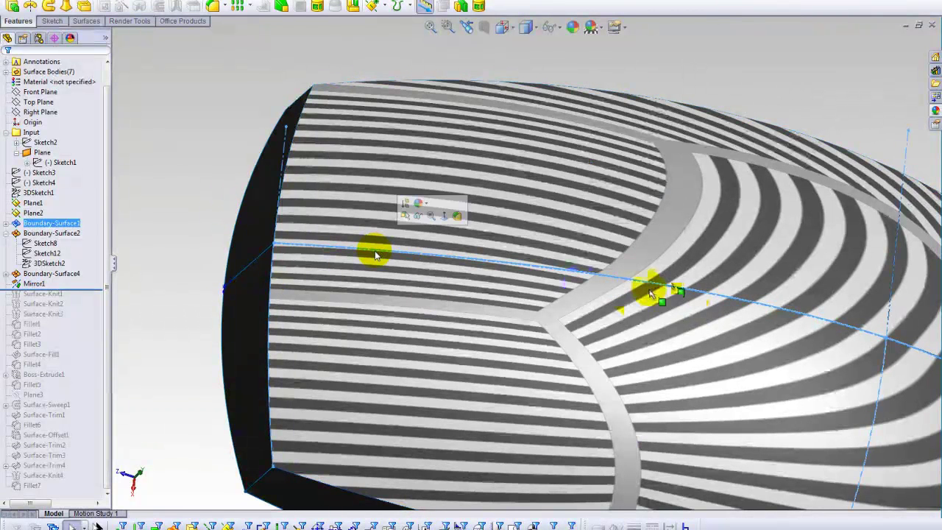
right_click(54, 224)
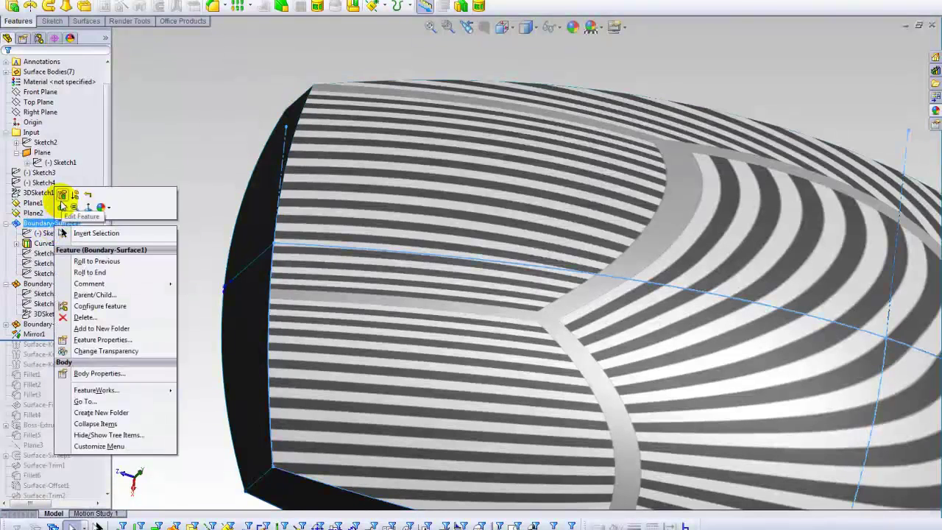
click(62, 196)
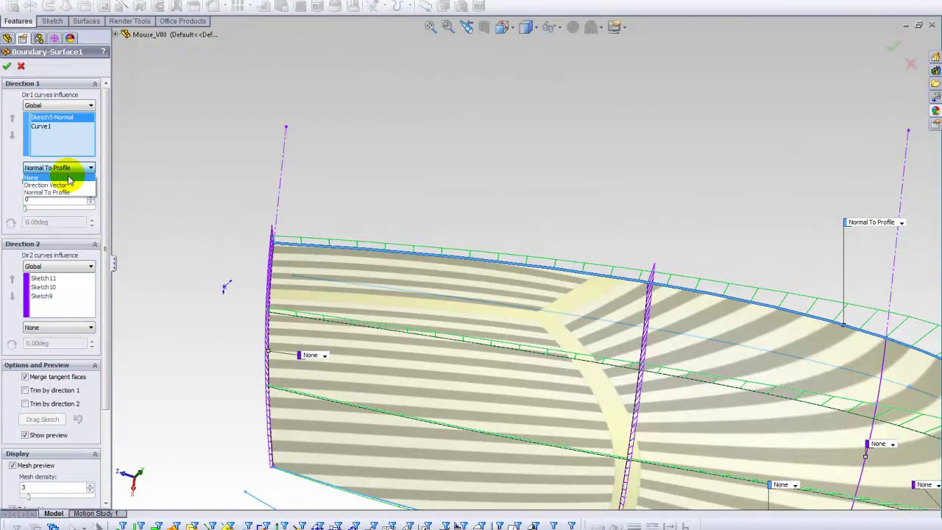
click(225, 181)
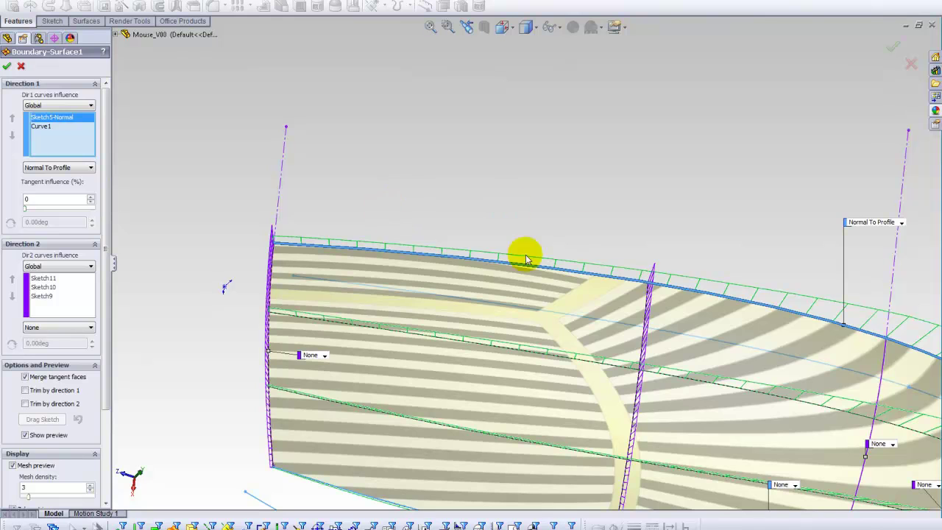
click(81, 169)
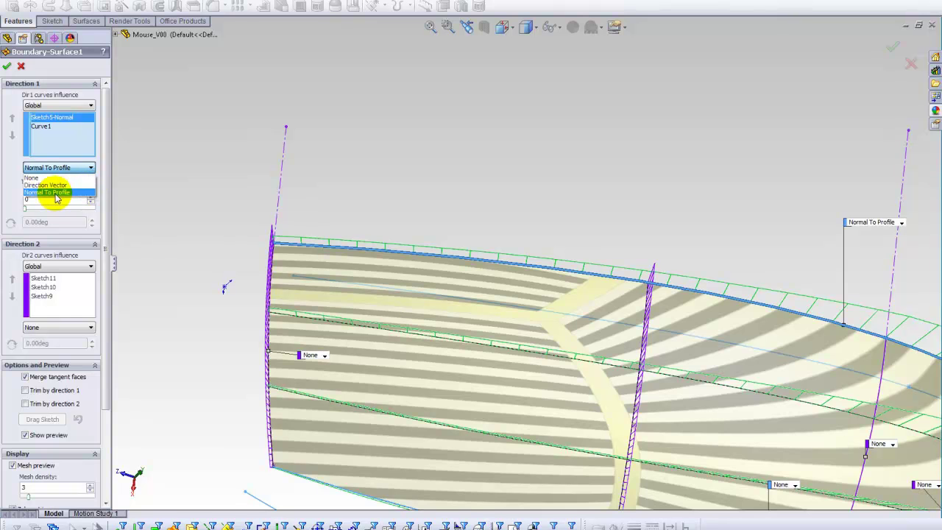
click(55, 193)
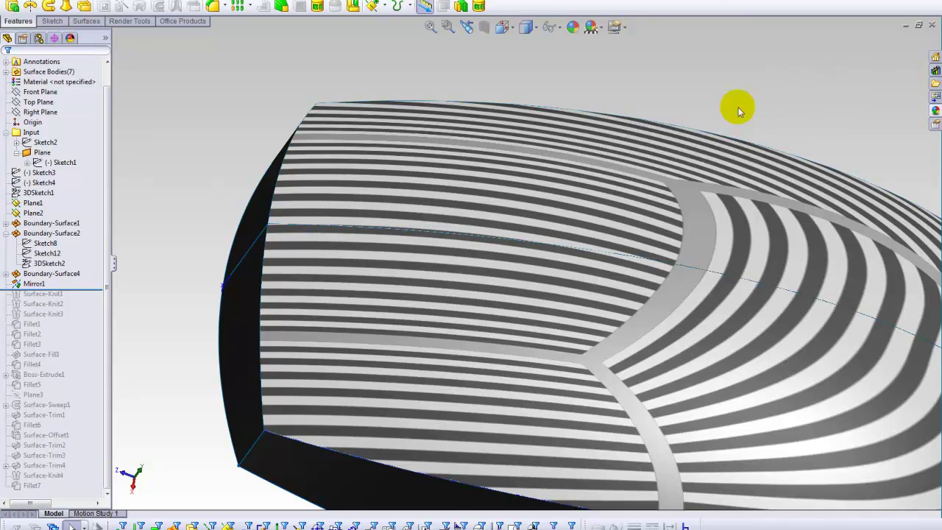
Turn off the zebra stripes on the mirrored top face and on the original top face
right_click(639, 172)
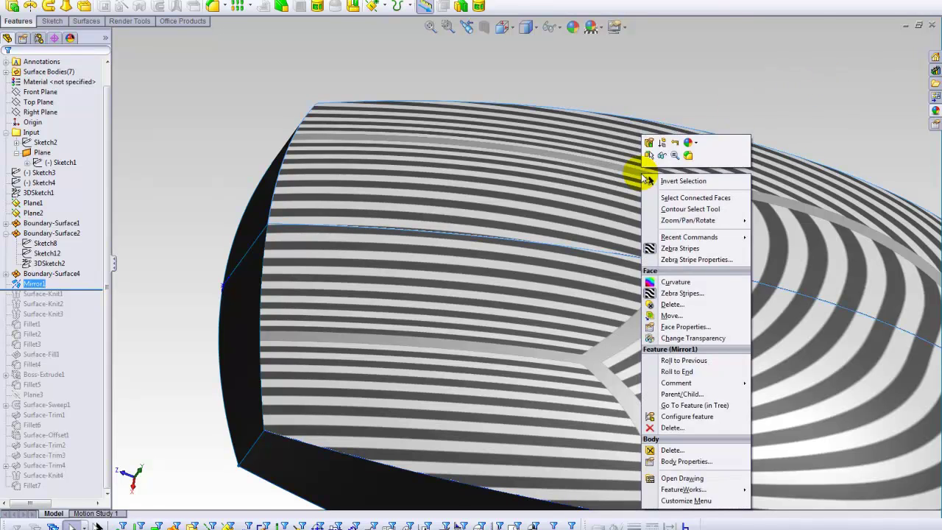
click(609, 90)
middle_drag(468, 136, 653, 211)
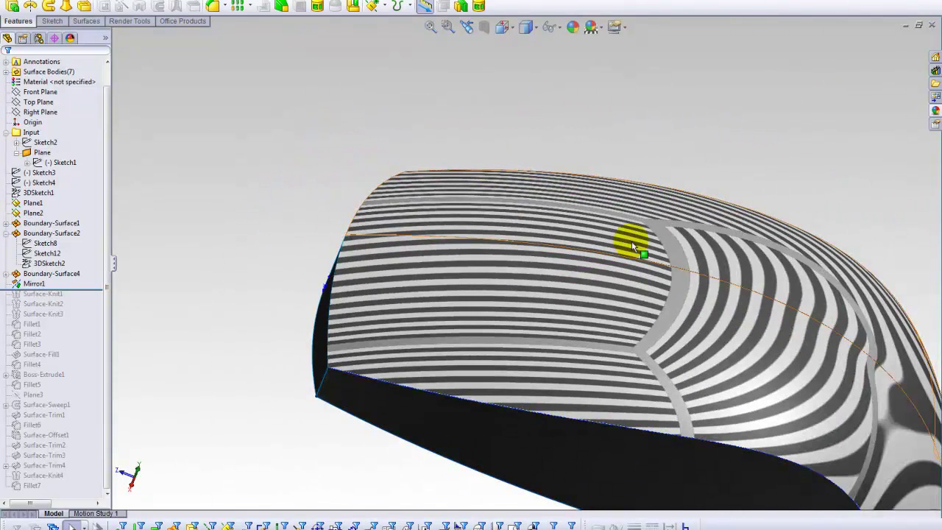
click(564, 228)
right_click(563, 228)
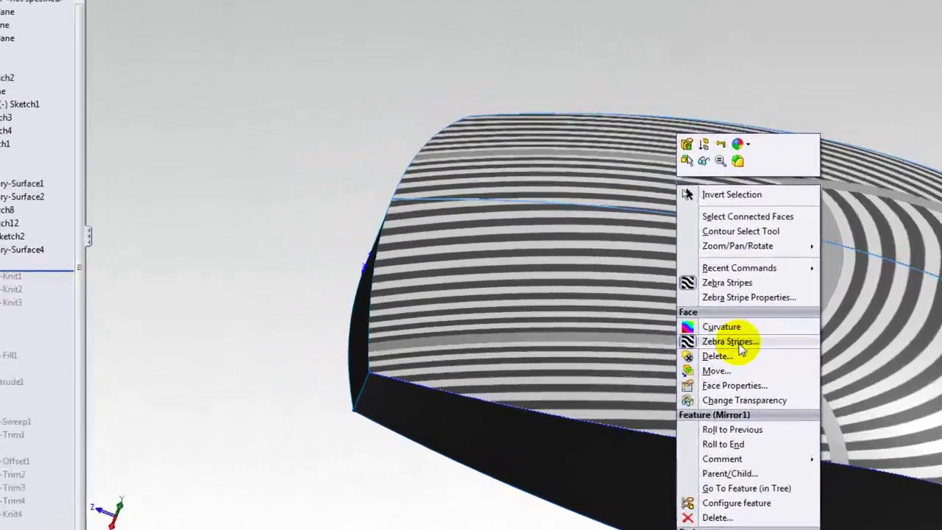
click(602, 344)
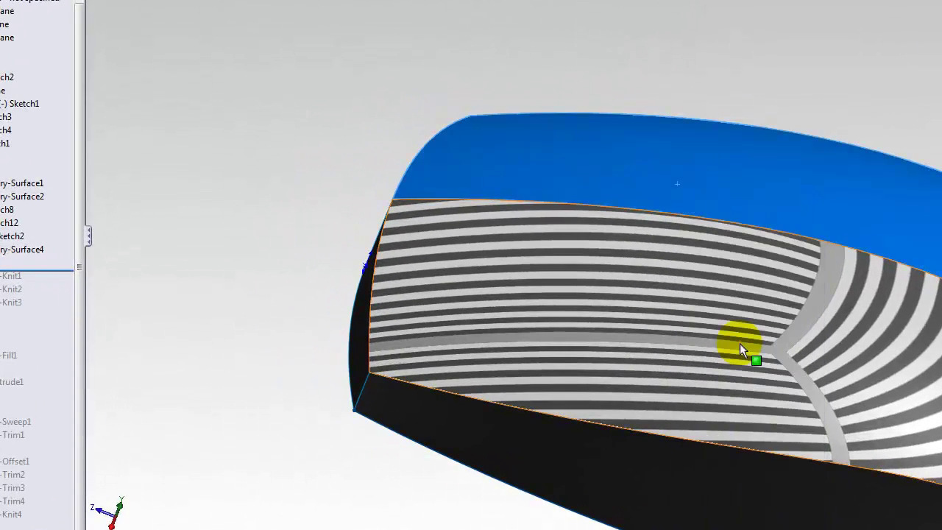
click(862, 91)
middle_drag(771, 94, 844, 40)
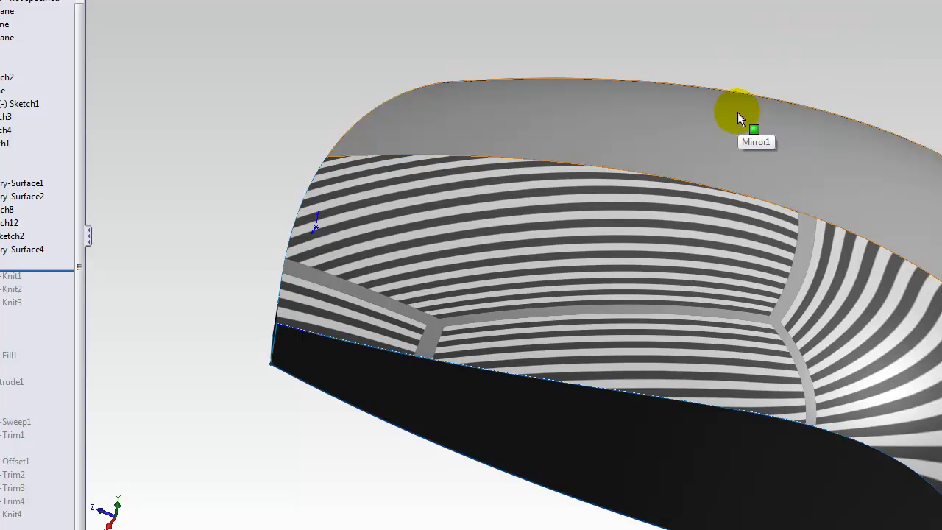
right_click(669, 194)
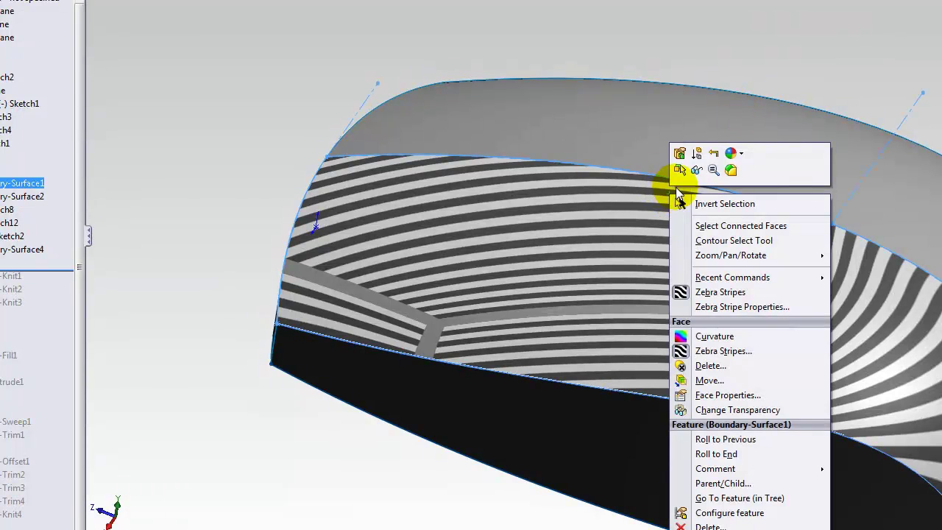
click(715, 295)
click(875, 67)
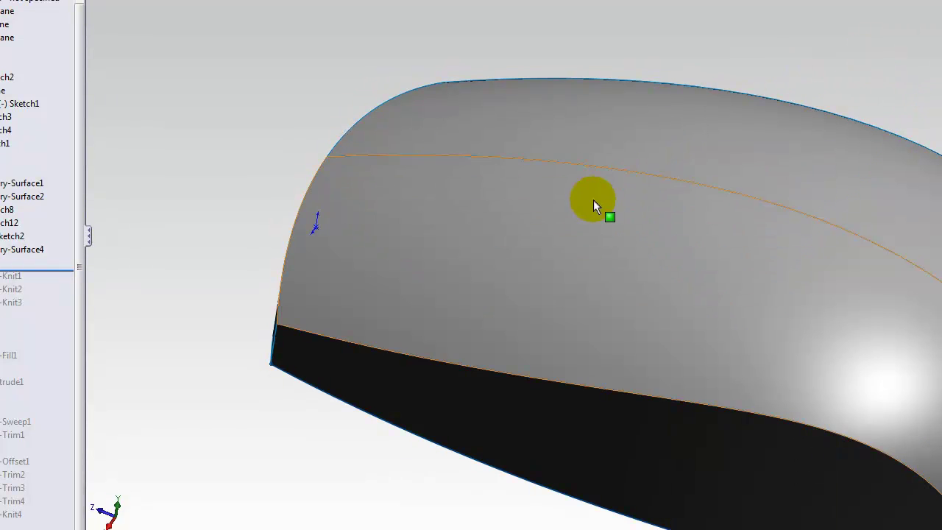
Roll the feature history forward past Surface-Knit1 to check the knitted top surfaces, and roll it back to Mirror1
ctrl+middle_drag(284, 175, 250, 140)
scroll(267, 113, up, 1)
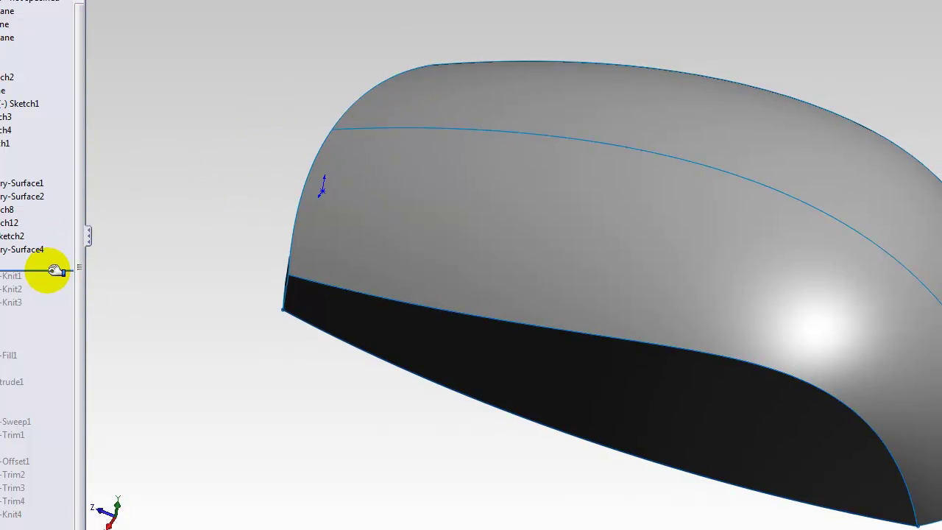
drag(54, 271, 57, 283)
ctrl+middle_drag(219, 304, 217, 271)
click(3, 301)
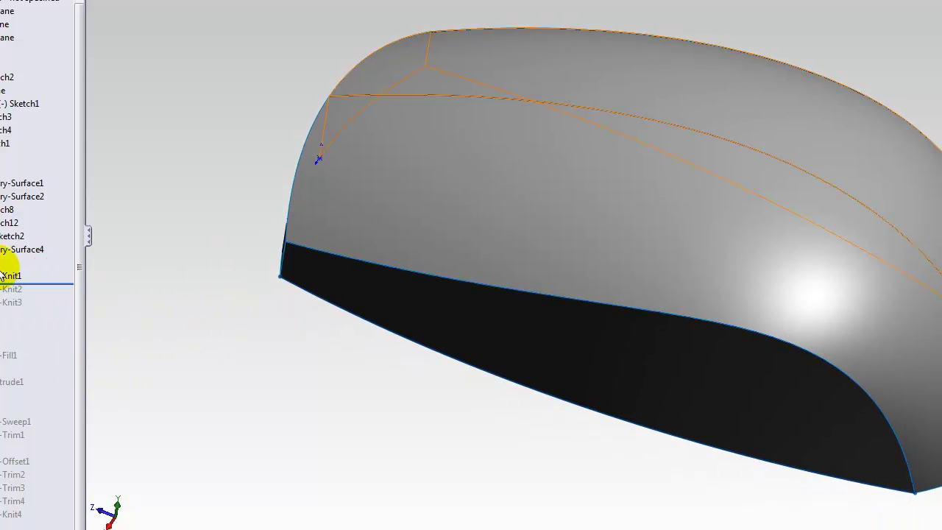
click(192, 82)
drag(54, 282, 56, 269)
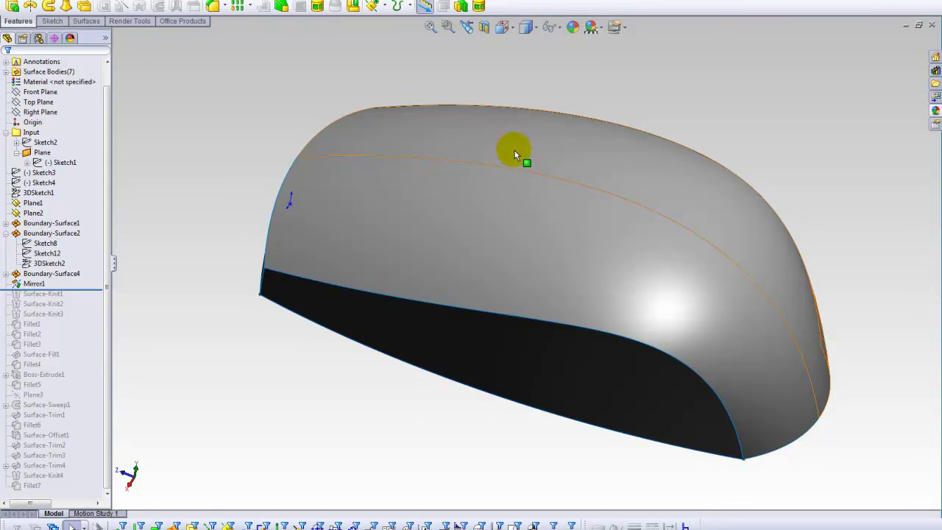
Roll the feature history forward through Surface-Knit1, Surface-Knit2 and Surface-Knit3, and check the knitted mouse body
drag(77, 290, 73, 297)
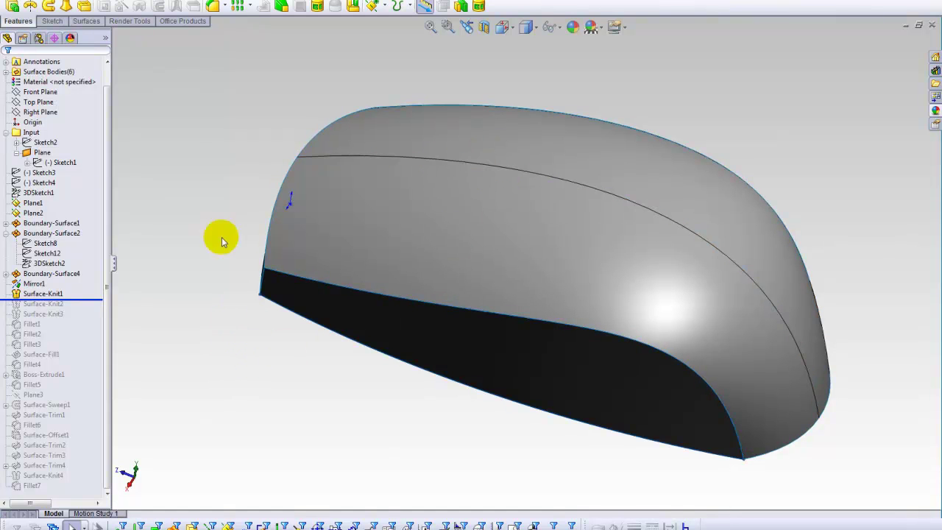
drag(70, 300, 75, 308)
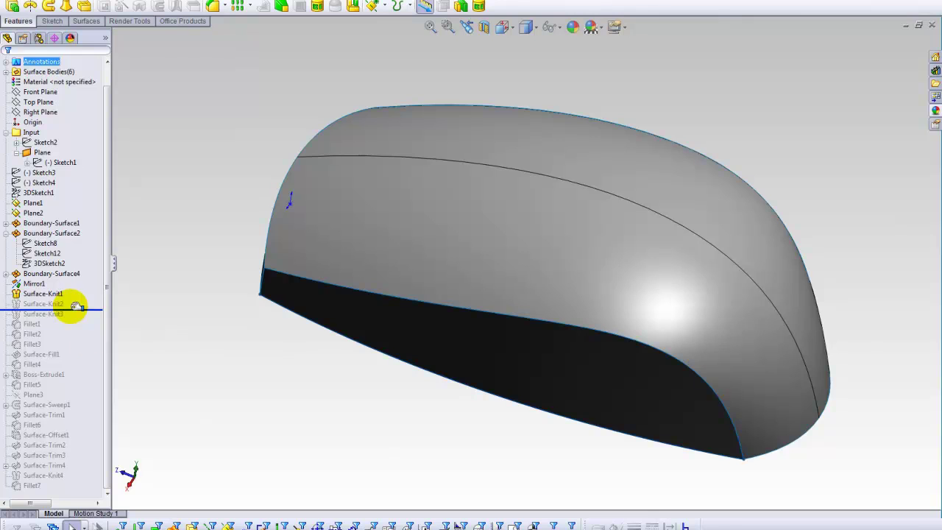
middle_drag(240, 304, 394, 267)
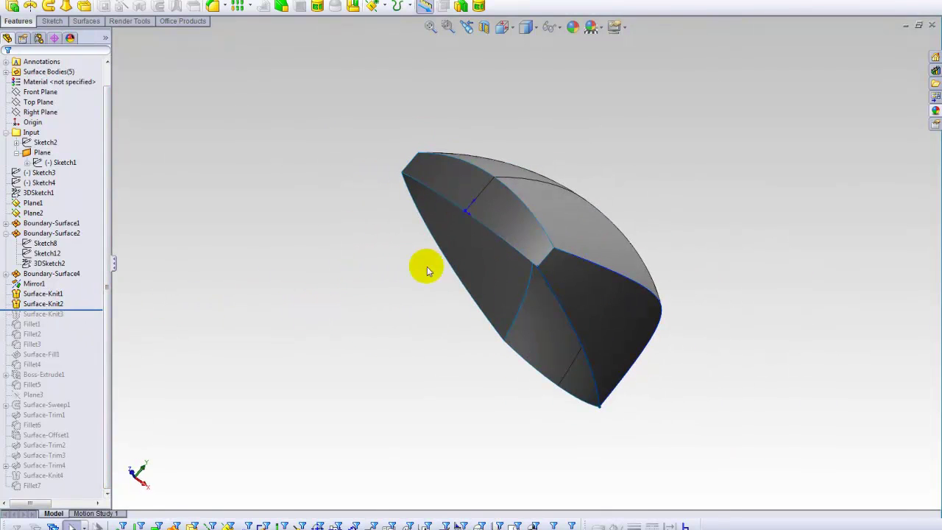
drag(77, 310, 78, 320)
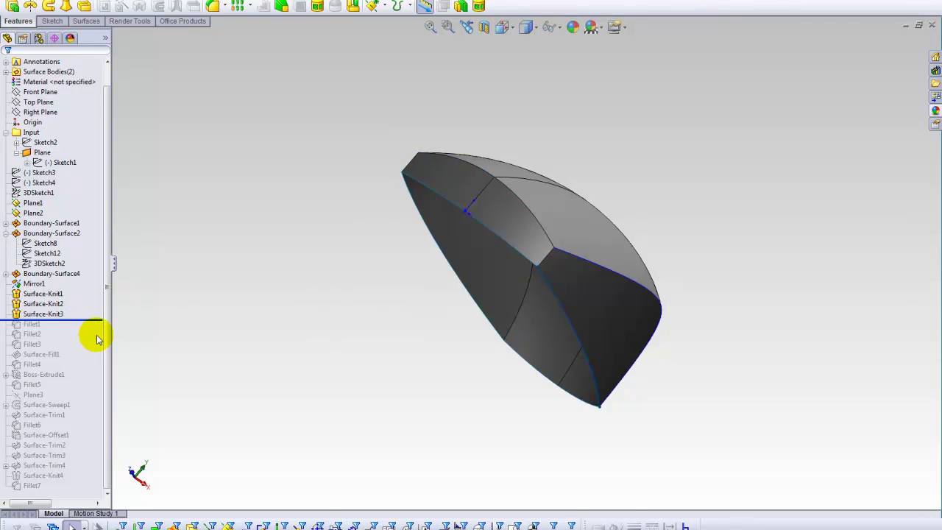
click(59, 314)
middle_drag(318, 230, 241, 274)
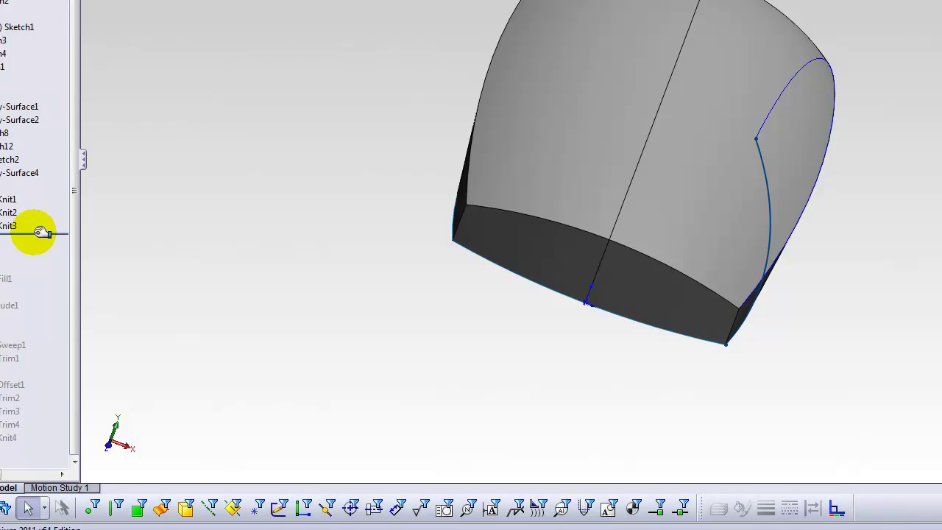
Roll the feature history forward to include Fillet1 and highlight its rounded vertical corner on the mouse body
middle_drag(393, 246, 224, 196)
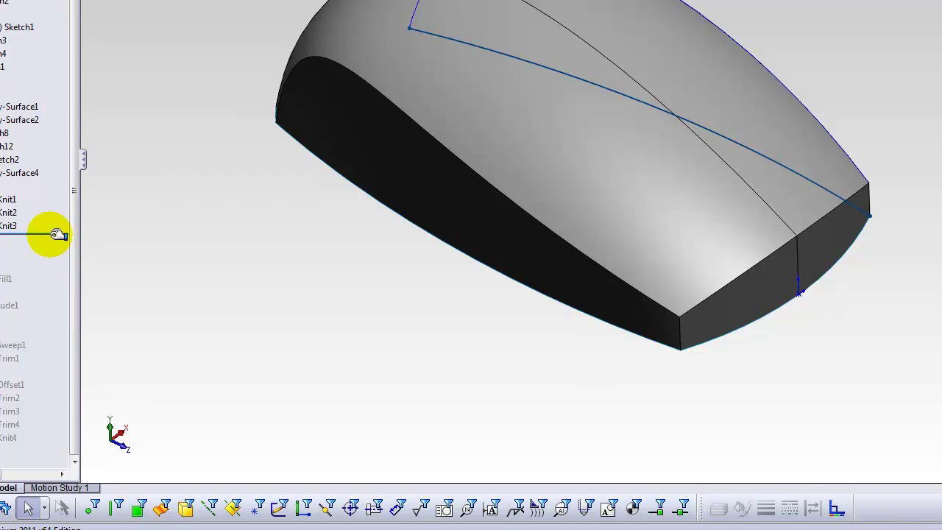
drag(57, 235, 58, 246)
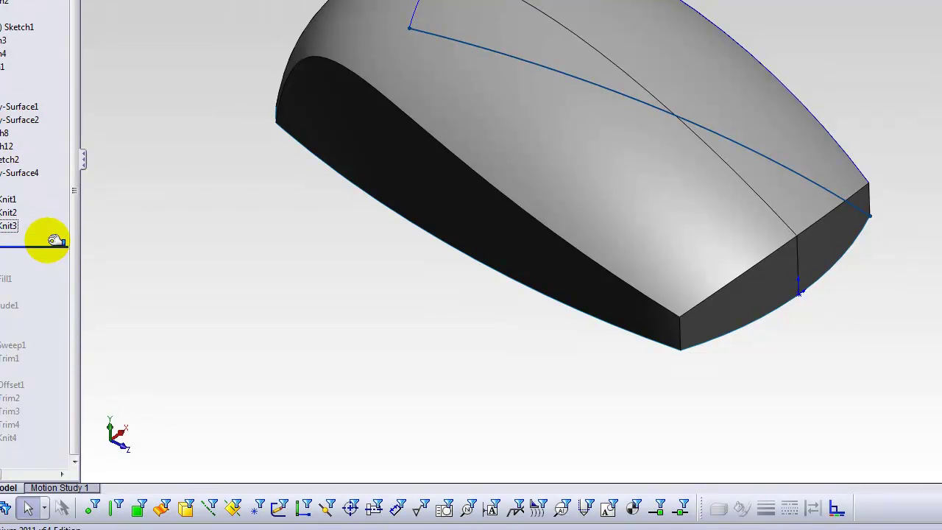
middle_drag(328, 185, 350, 182)
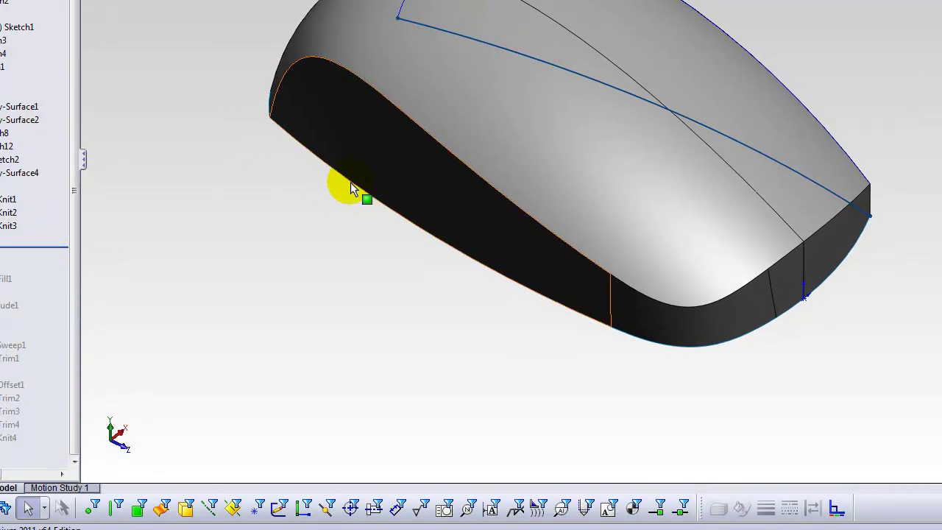
ctrl+middle_drag(294, 149, 253, 146)
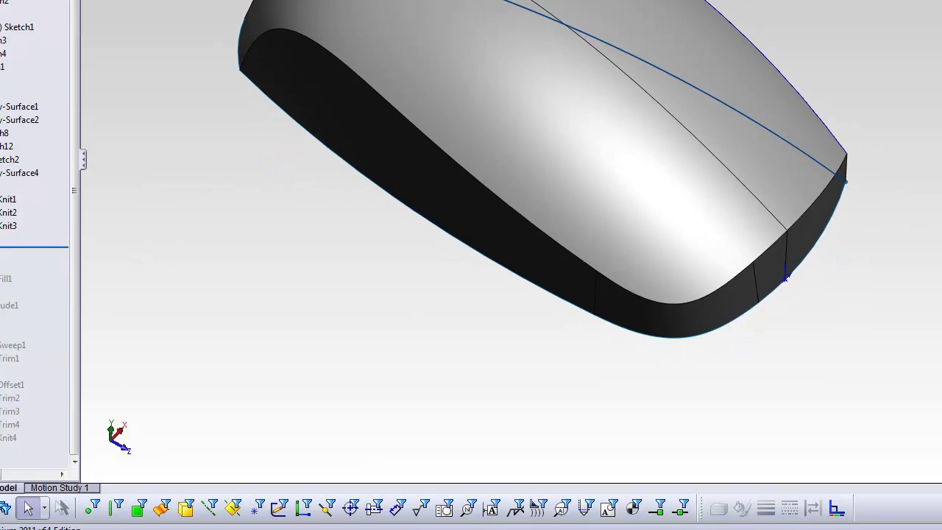
right_click(1, 239)
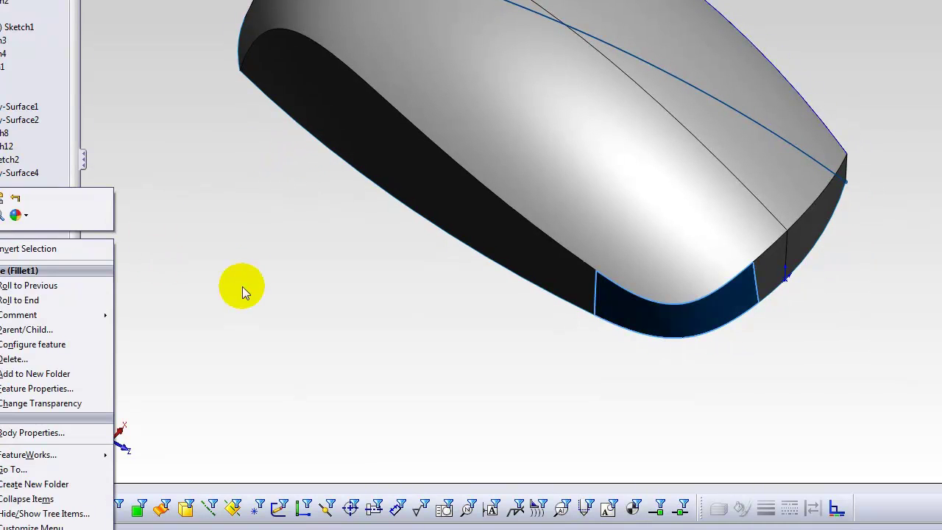
click(302, 253)
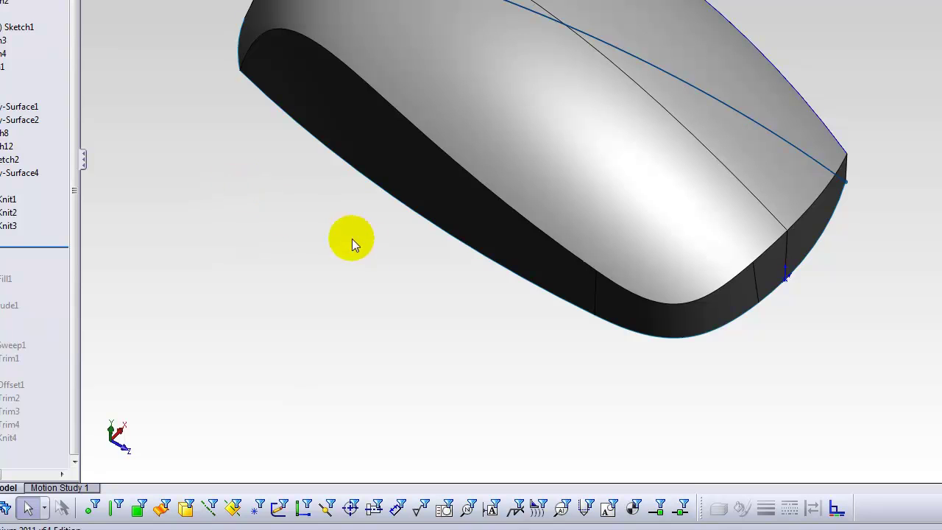
click(6, 235)
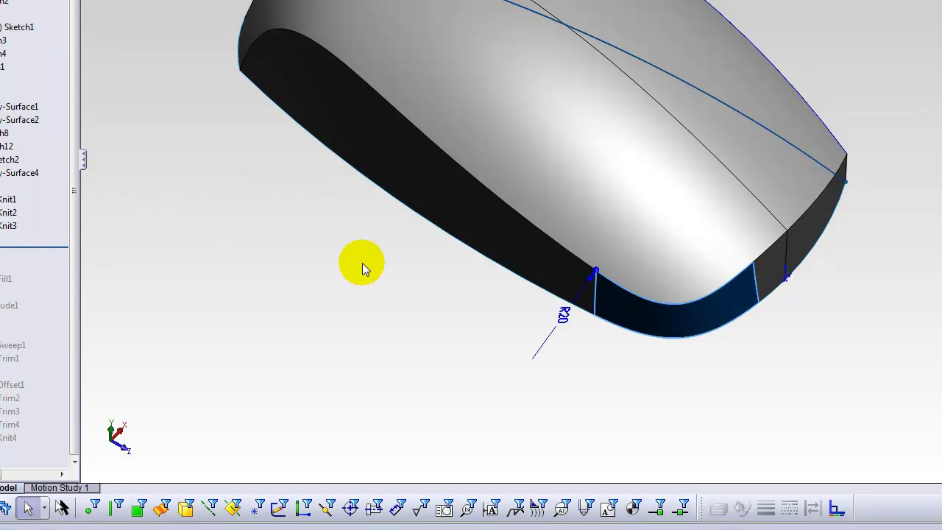
Apply zebra stripes with the cube map to the side face, the Fillet1 corner face and the adjoining end face
middle_drag(362, 269, 358, 106)
click(650, 266)
click(574, 184)
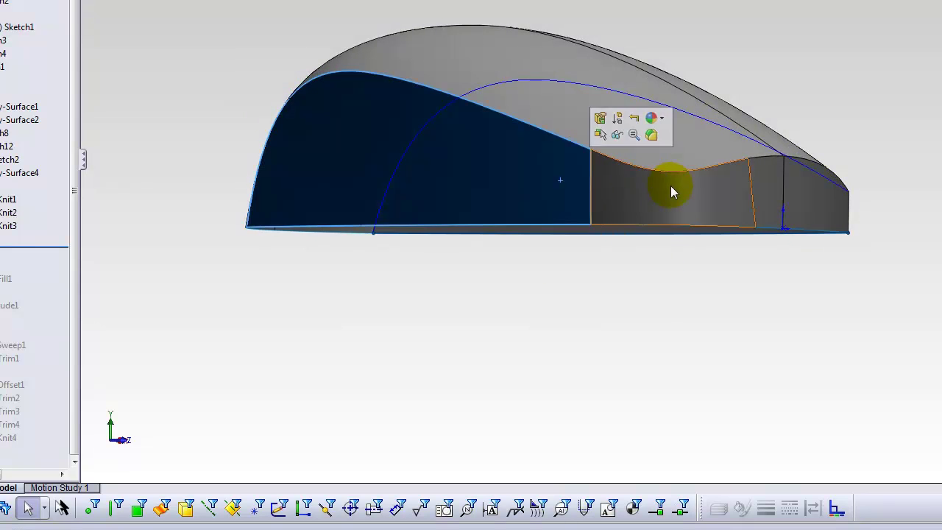
ctrl+click(671, 186)
right_click(732, 184)
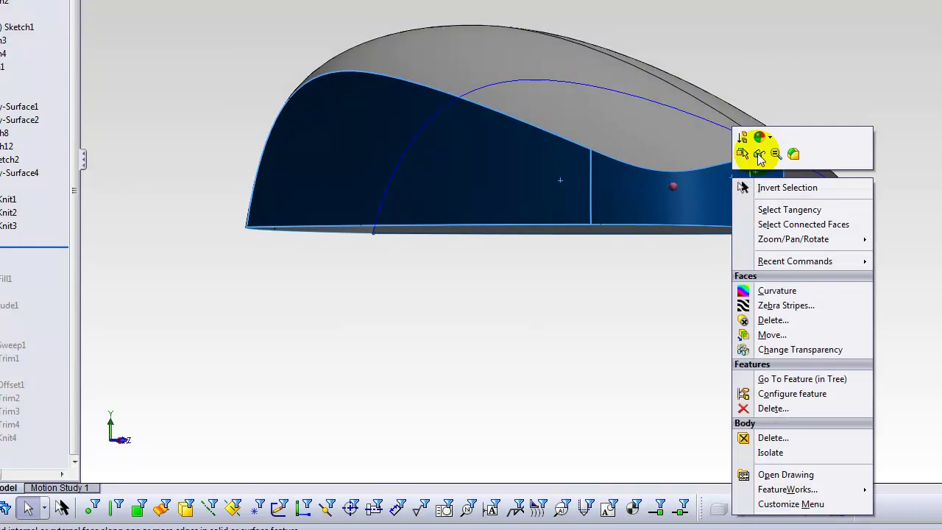
click(751, 290)
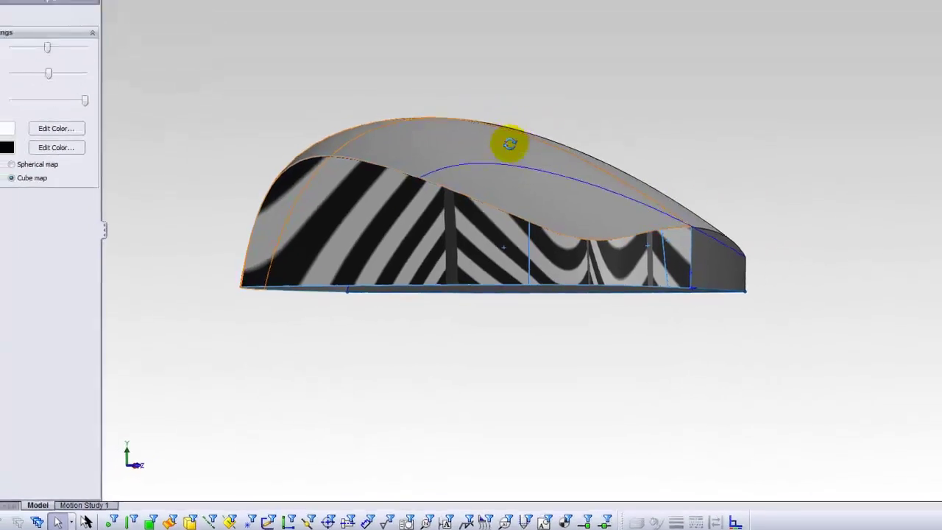
Examine how the zebra stripes cross the edges between the Fillet1 corner face and its neighbouring faces
middle_drag(567, 55, 561, 28)
scroll(652, 159, down, 2)
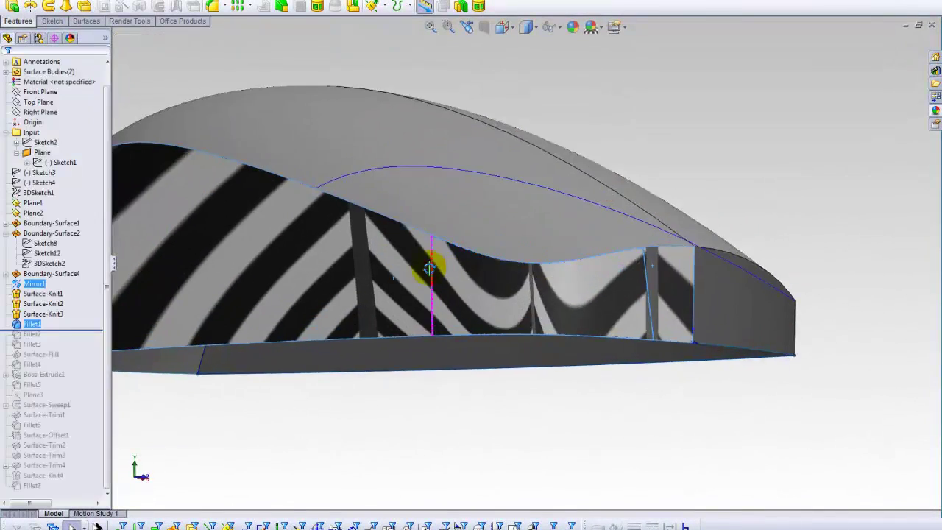
mouse_move(431, 262)
middle_down()
mouse_move(435, 361)
mouse_move(419, 368)
mouse_move(416, 358)
mouse_move(547, 301)
mouse_move(563, 278)
mouse_move(444, 263)
middle_up()
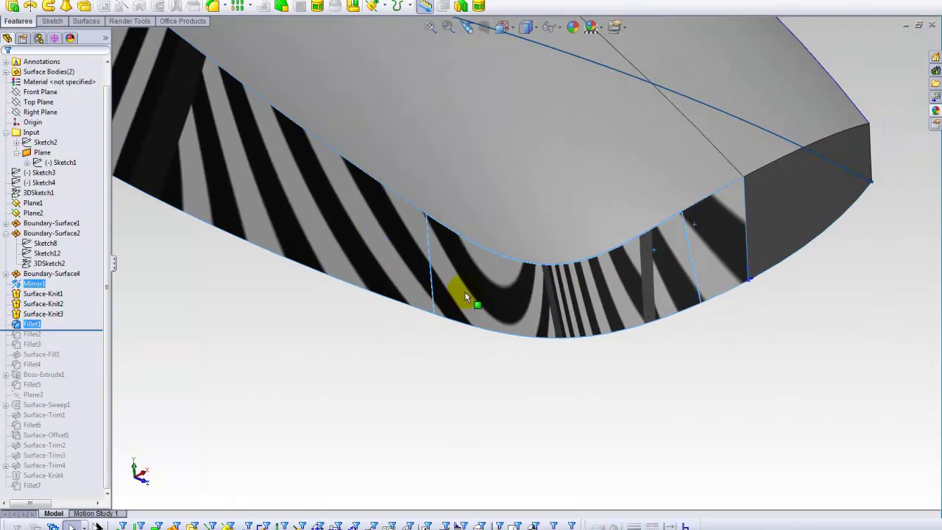
scroll(418, 246, up, 2)
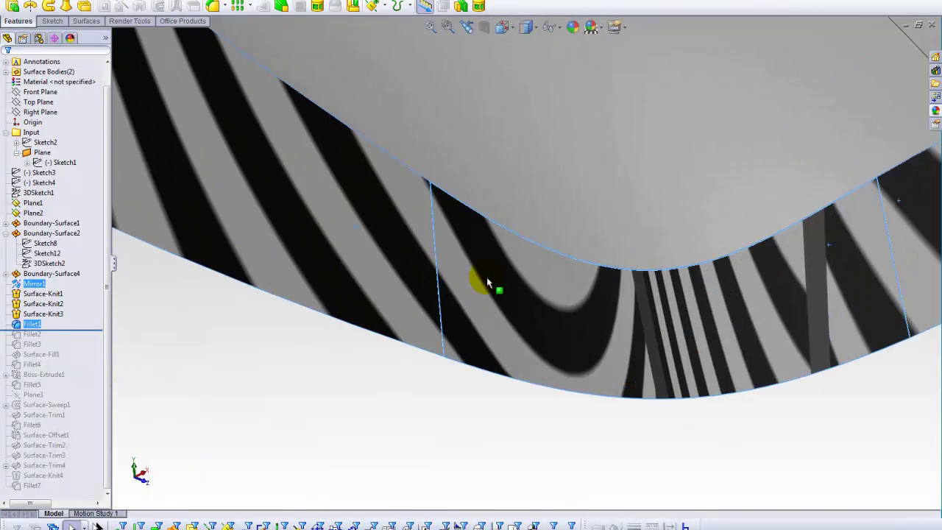
Edit the Fillet1 feature to turn off its Curvature continuous option
scroll(833, 285, down, 1)
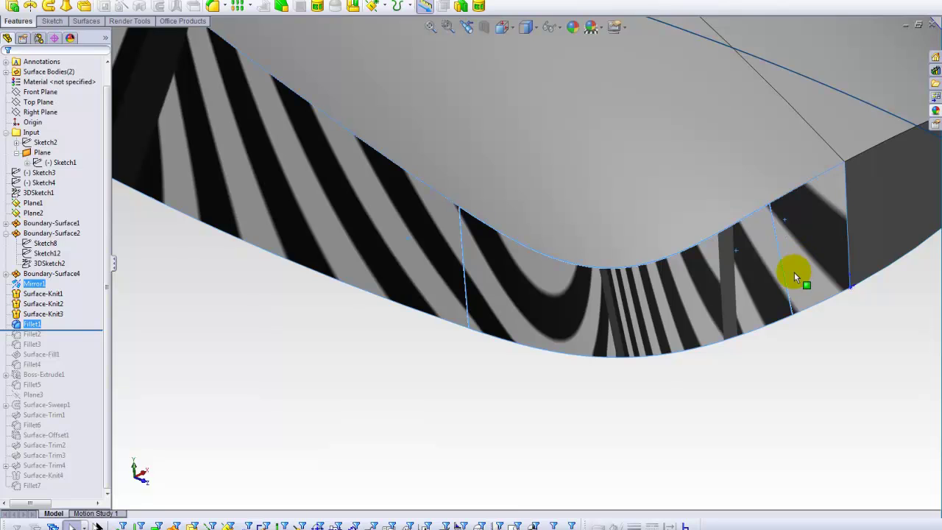
middle_drag(795, 274, 802, 212)
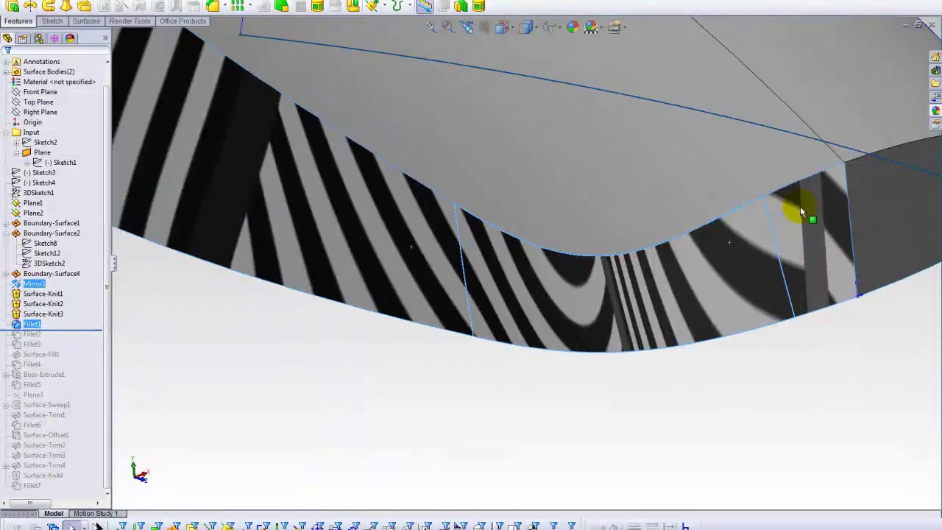
click(505, 412)
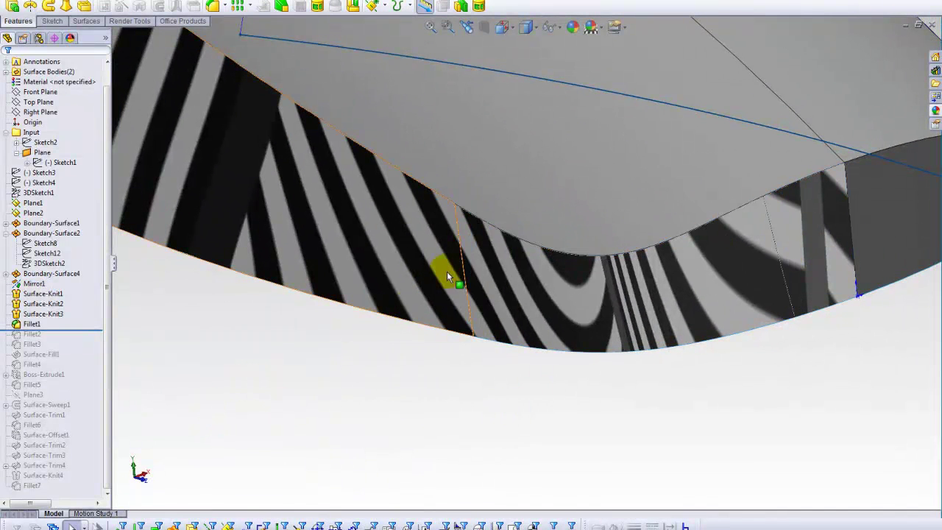
middle_drag(473, 294, 497, 271)
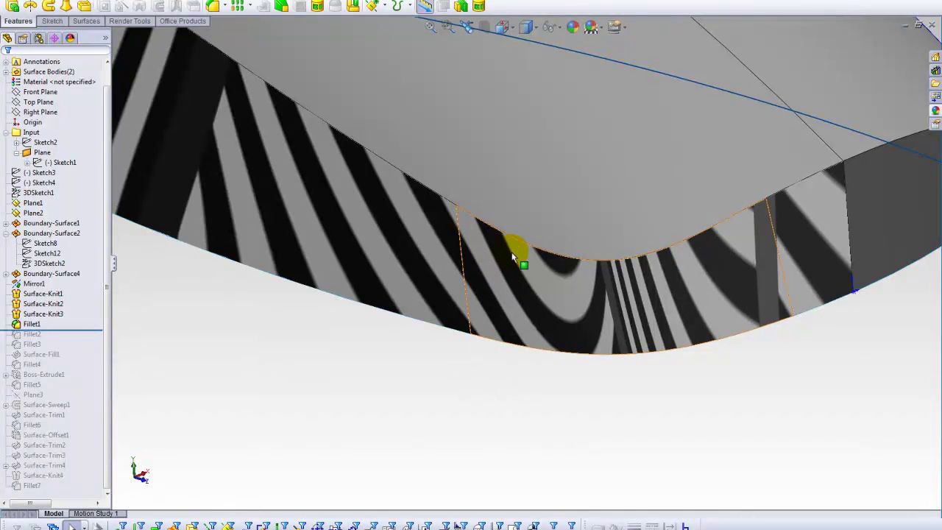
click(21, 306)
click(25, 326)
right_click(25, 325)
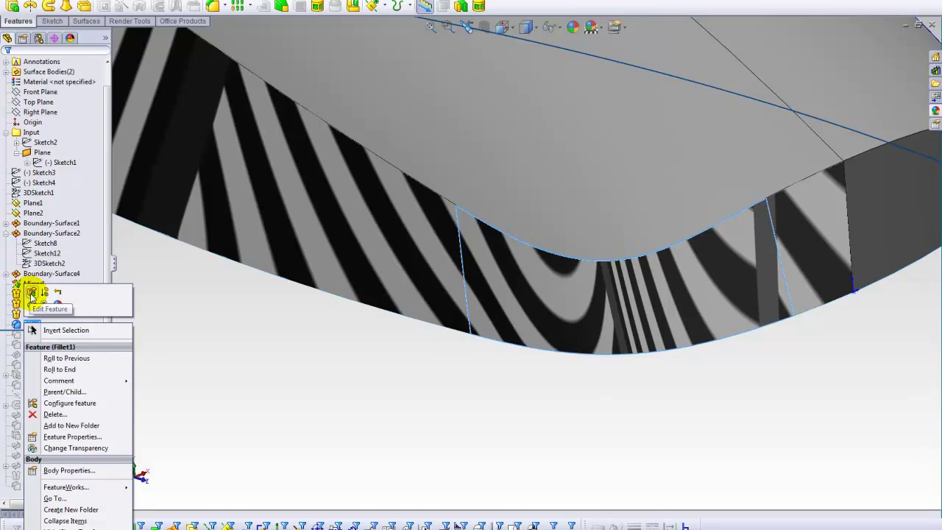
click(31, 295)
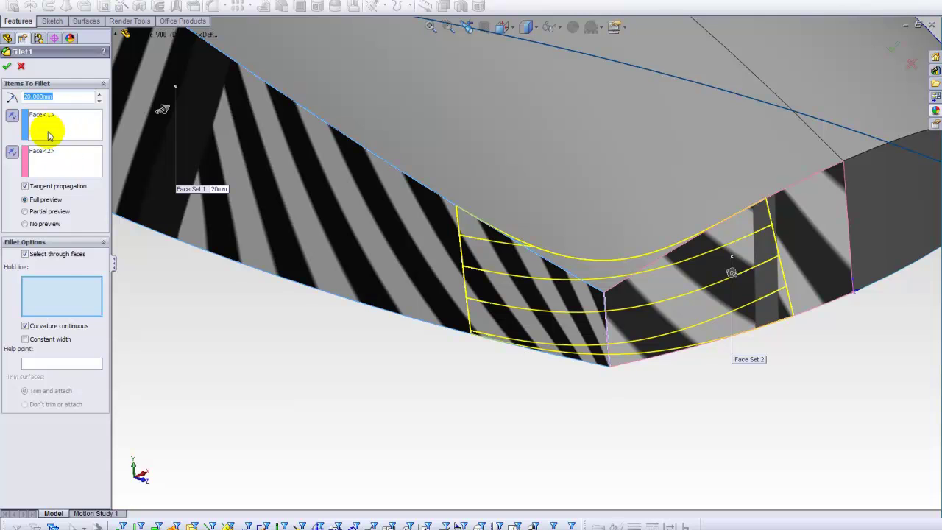
click(25, 326)
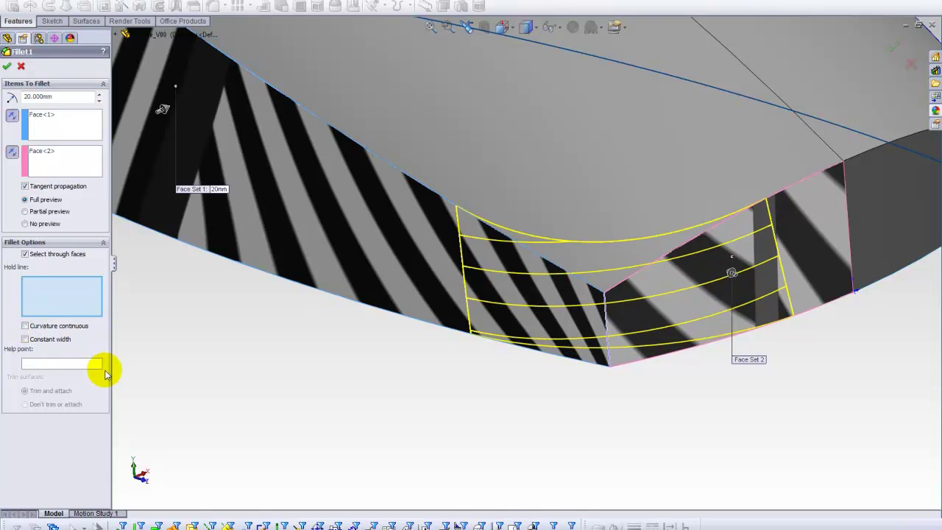
click(7, 67)
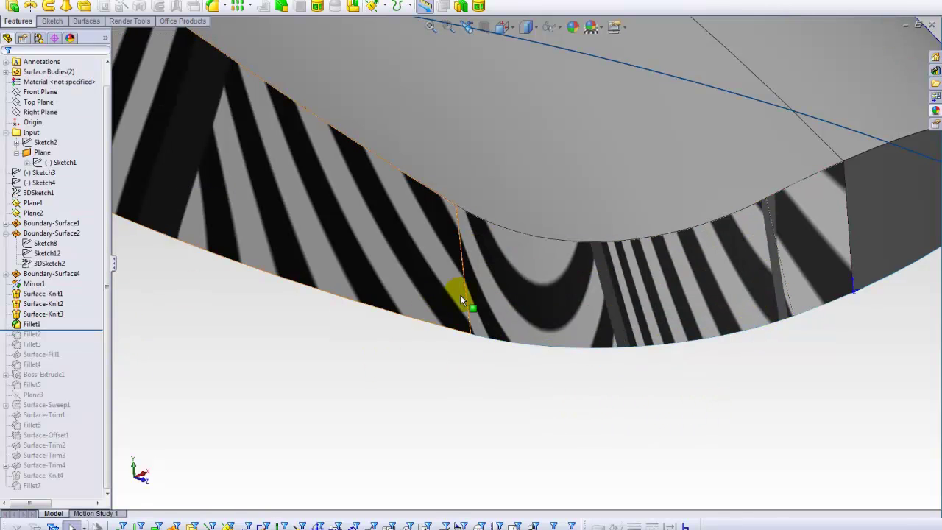
Examine the zebra stripes along both edges of the Fillet1 corner face with curvature continuity turned off
scroll(846, 287, down, 3)
mouse_move(741, 270)
middle_down()
mouse_move(736, 263)
mouse_move(747, 267)
middle_up()
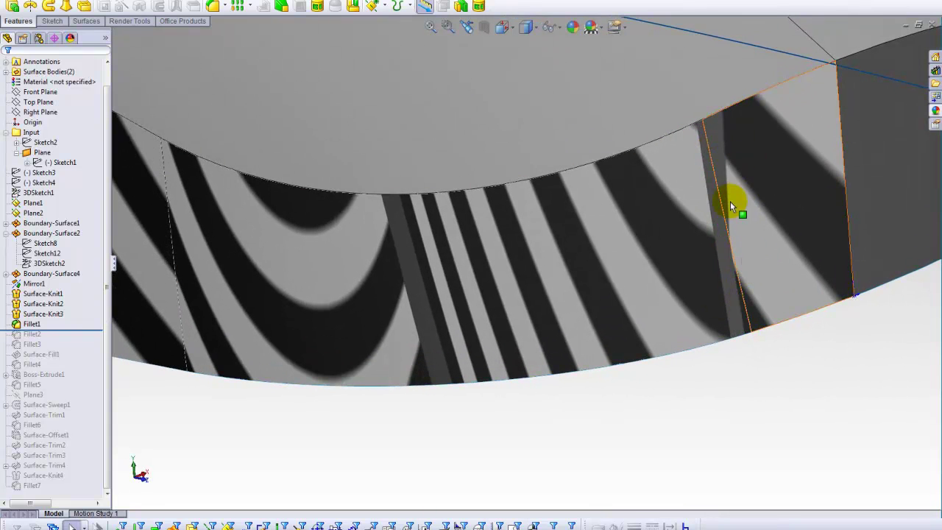
middle_drag(384, 338, 307, 283)
scroll(283, 254, down, 3)
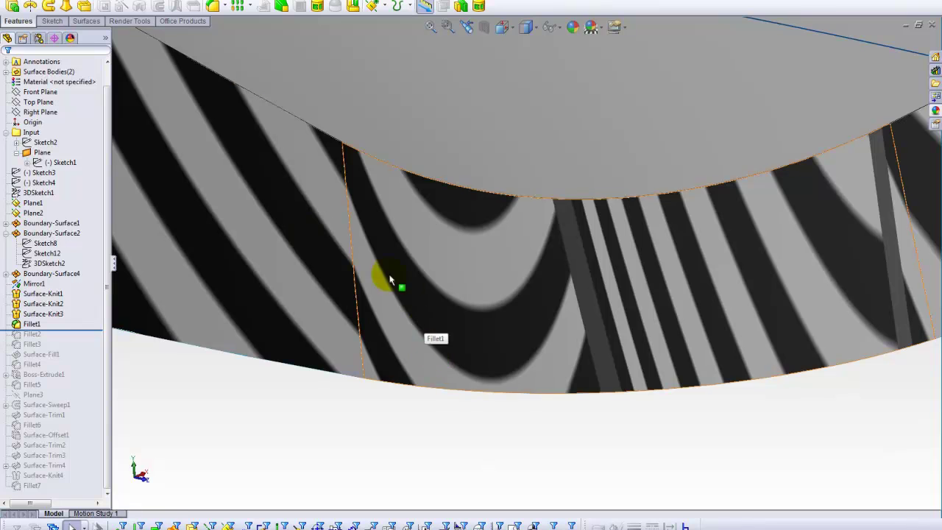
scroll(530, 295, up, 1)
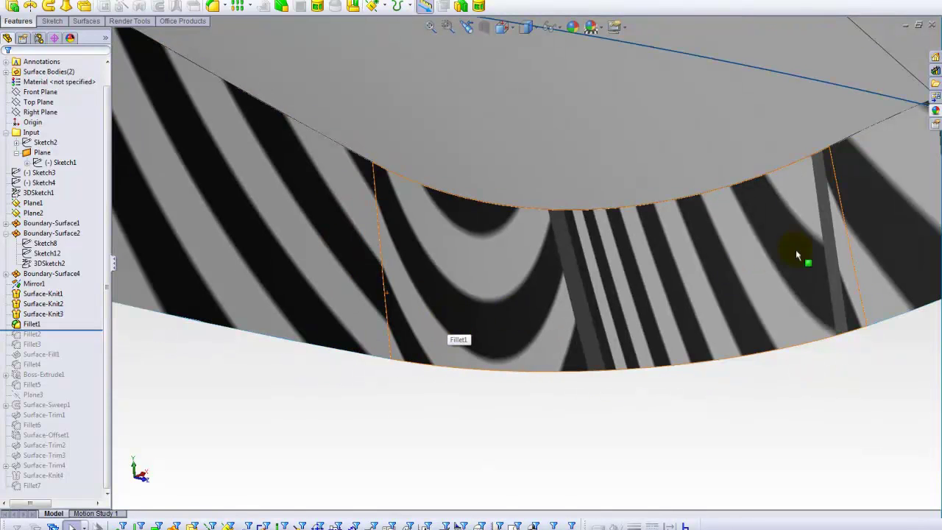
scroll(400, 303, down, 1)
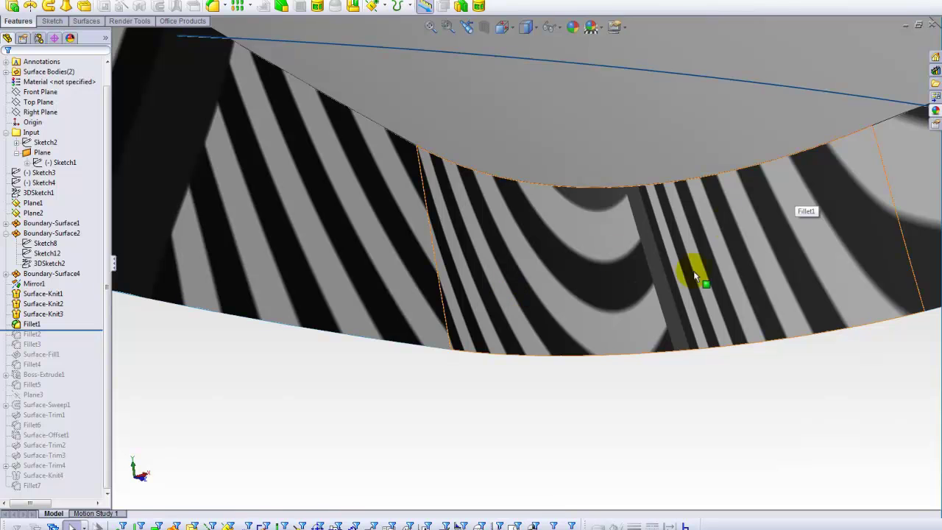
middle_drag(437, 248, 426, 237)
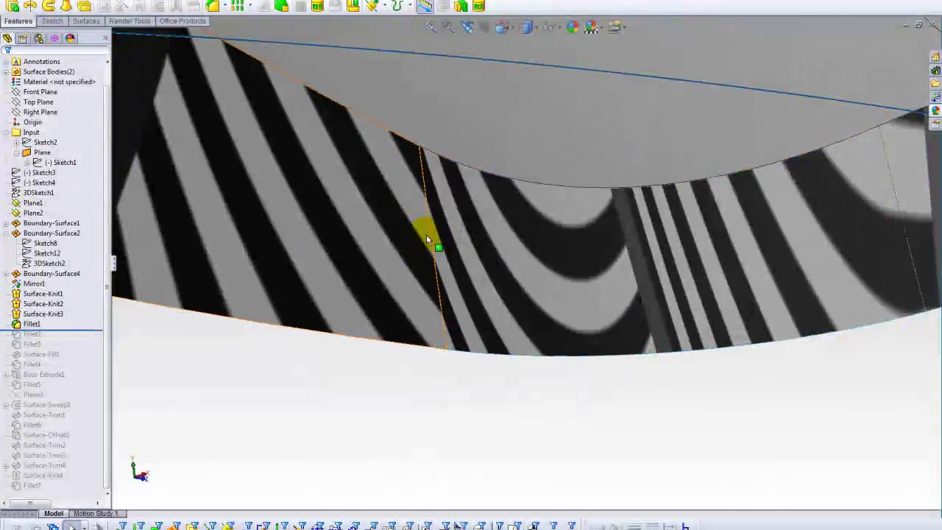
Edit the Fillet1 feature again to turn its Curvature continuous option back on
right_click(31, 326)
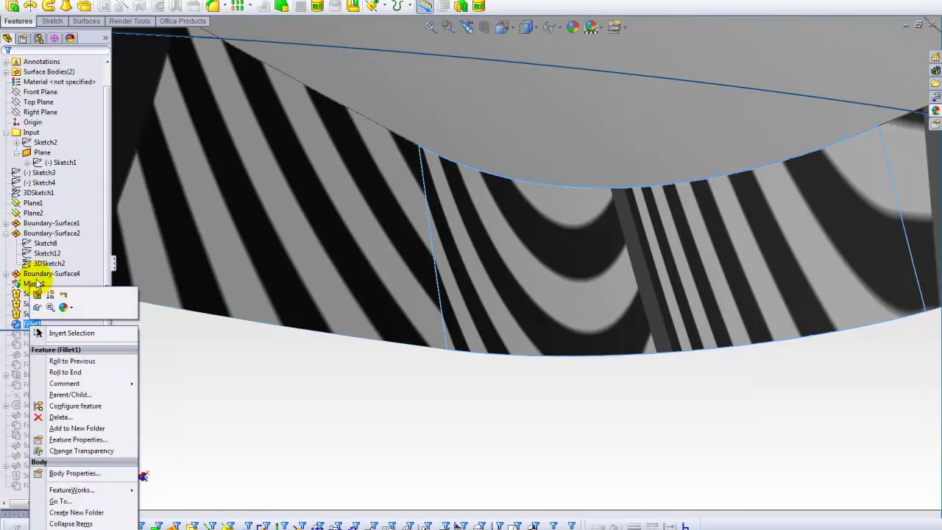
click(33, 293)
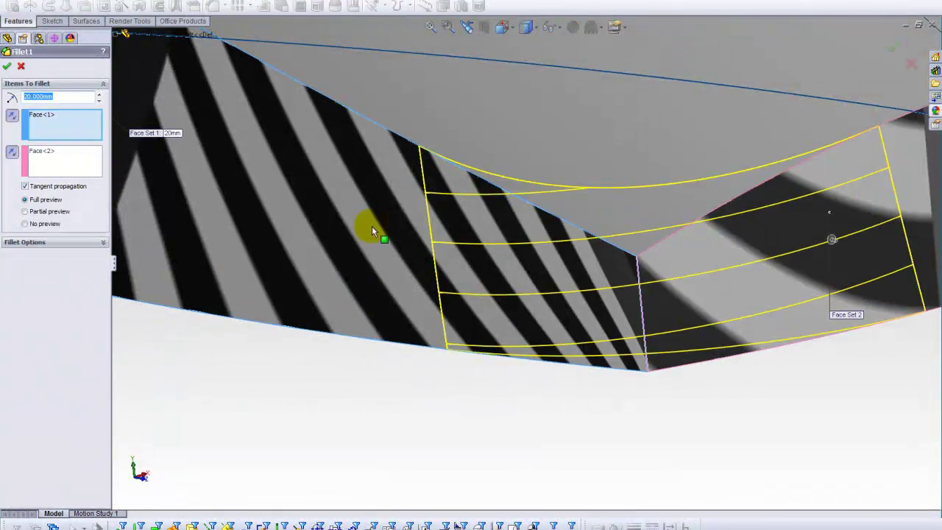
click(74, 243)
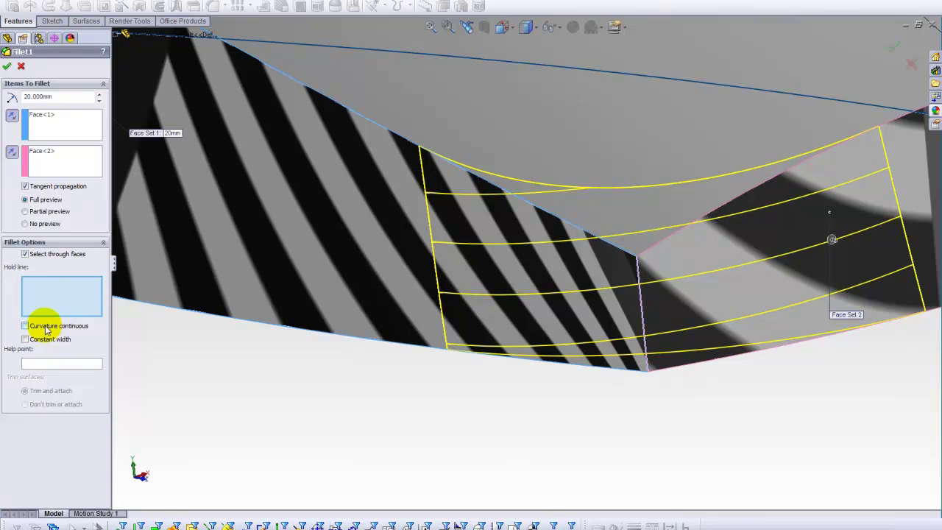
click(44, 327)
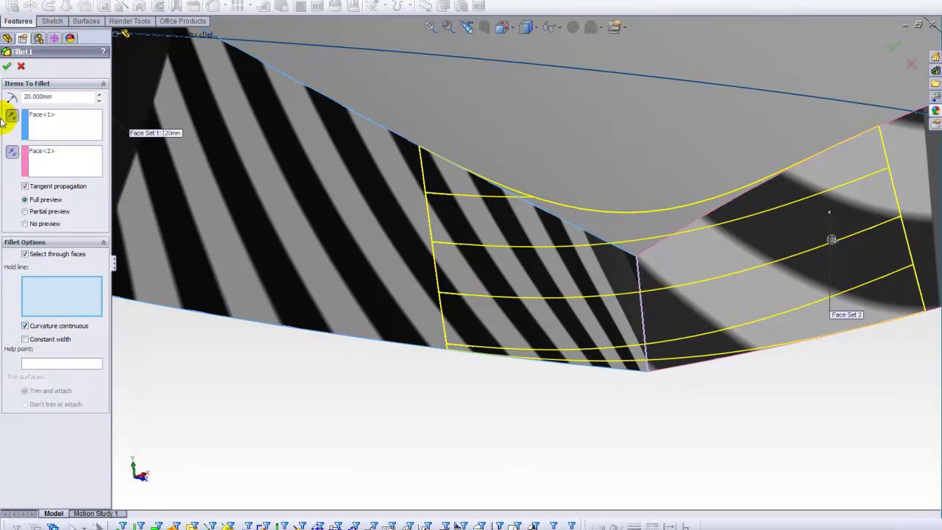
click(7, 67)
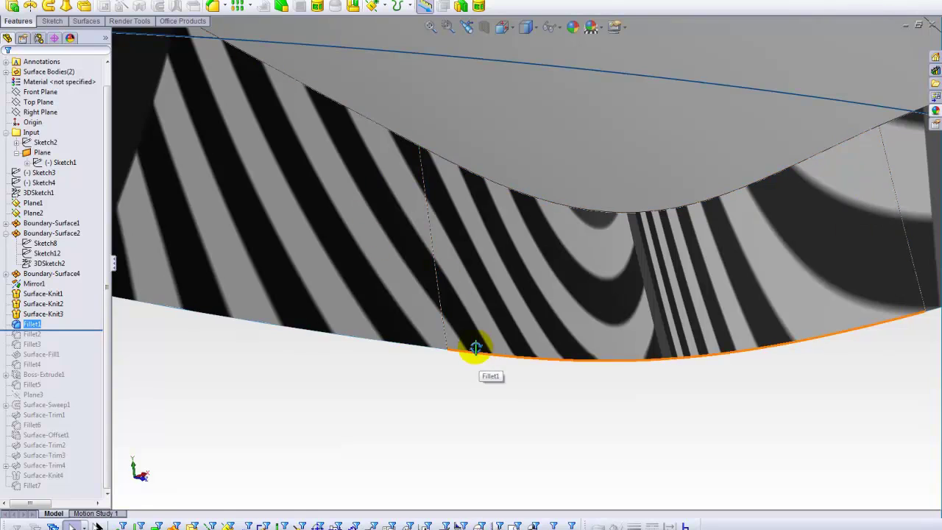
Examine from several angles how the zebra stripes flow from the side face through the curvature-continuous Fillet1 corner into the end face
mouse_move(478, 346)
middle_down()
mouse_move(438, 333)
mouse_move(751, 217)
mouse_move(785, 217)
mouse_move(783, 236)
mouse_move(597, 212)
middle_up()
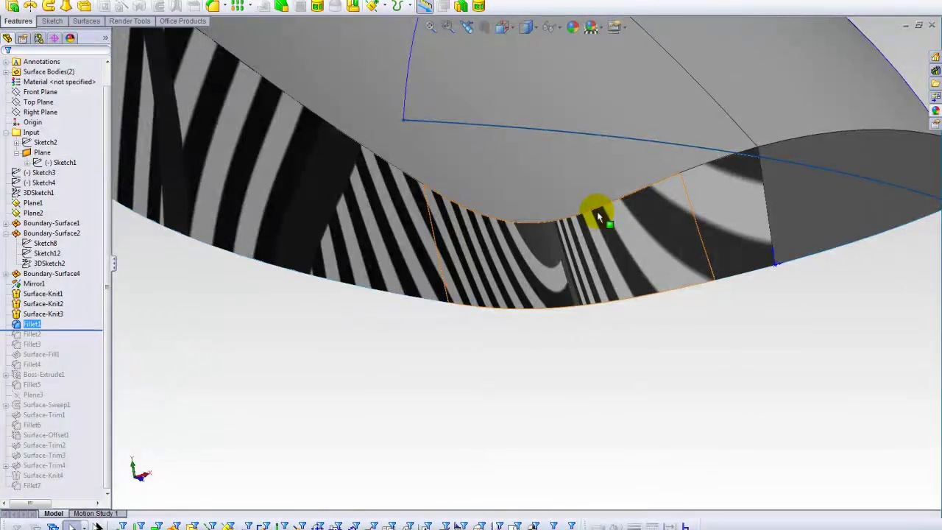
middle_drag(620, 148, 622, 172)
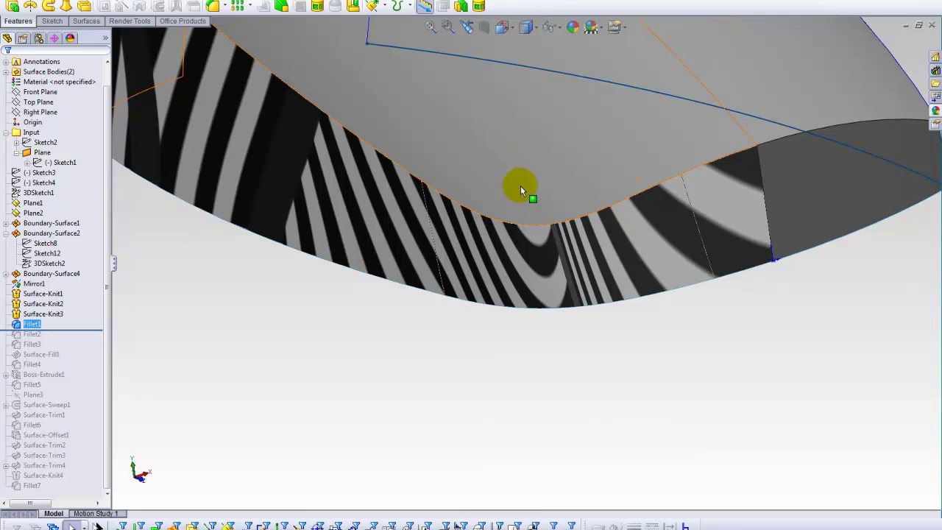
mouse_move(498, 181)
ctrl+middle_down()
mouse_move(519, 197)
mouse_move(519, 224)
ctrl+middle_up()
middle_drag(520, 224, 513, 178)
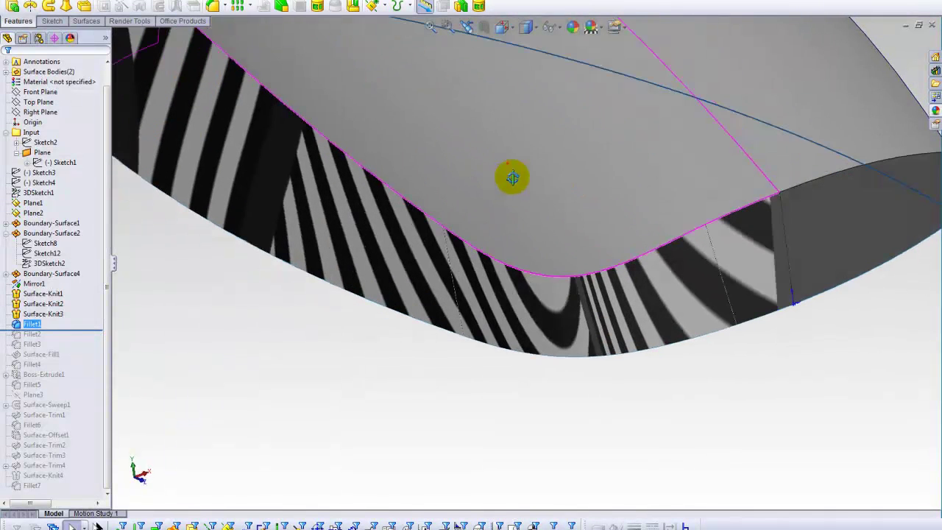
key(z)
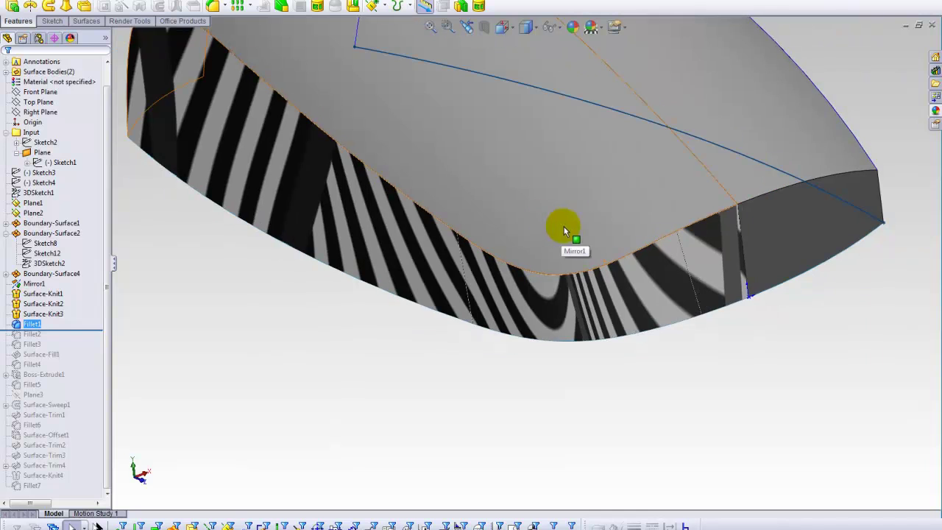
scroll(559, 246, down, 2)
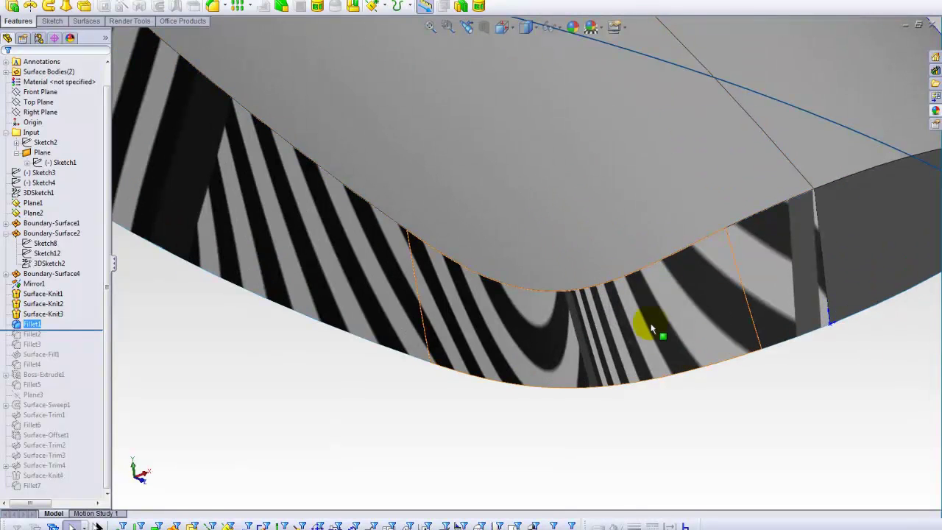
scroll(546, 226, up, 3)
middle_drag(545, 223, 555, 254)
scroll(554, 250, down, 3)
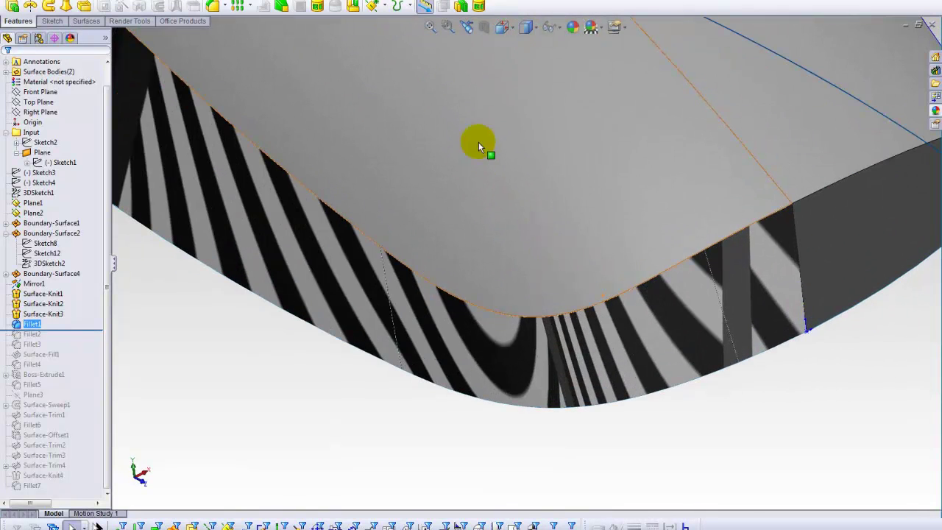
ctrl+middle_drag(786, 404, 766, 395)
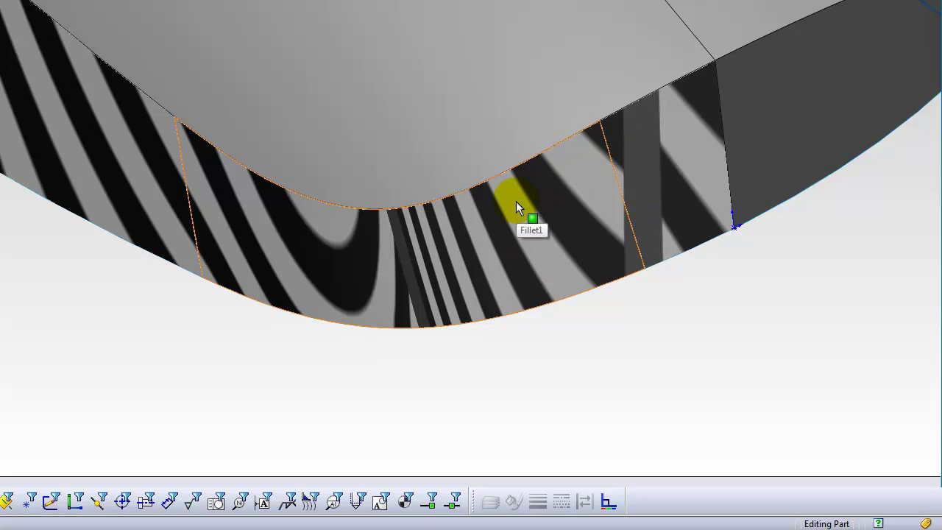
Turn off the zebra stripes display and clear the face selection on the mouse body
right_click(543, 204)
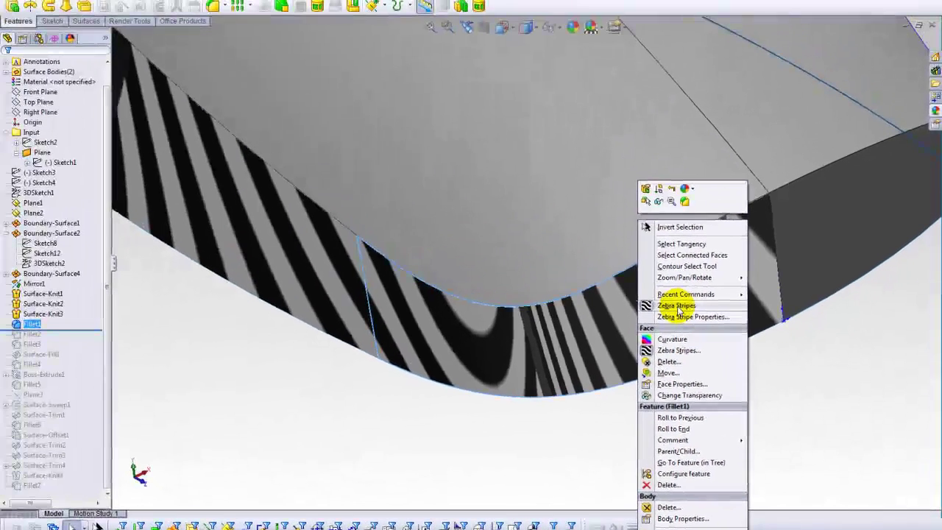
click(646, 269)
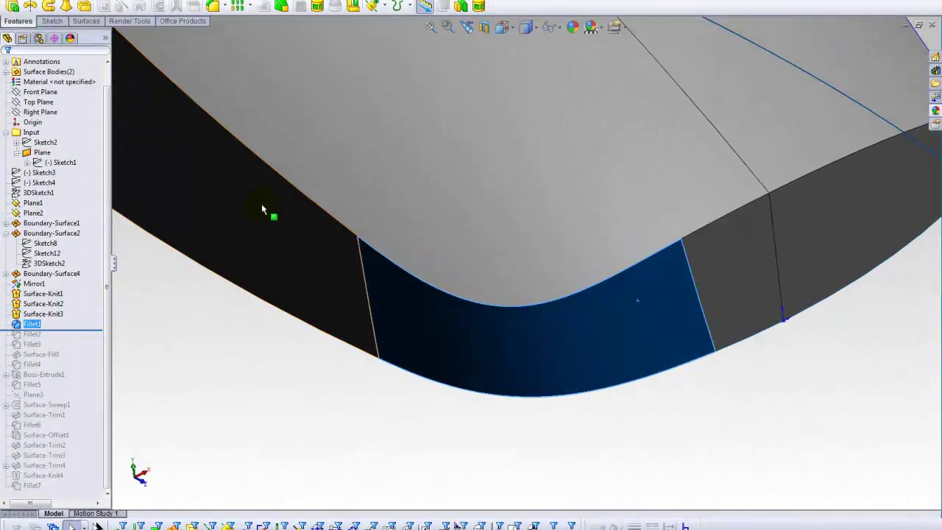
click(752, 409)
scroll(466, 315, up, 3)
middle_drag(462, 294, 484, 261)
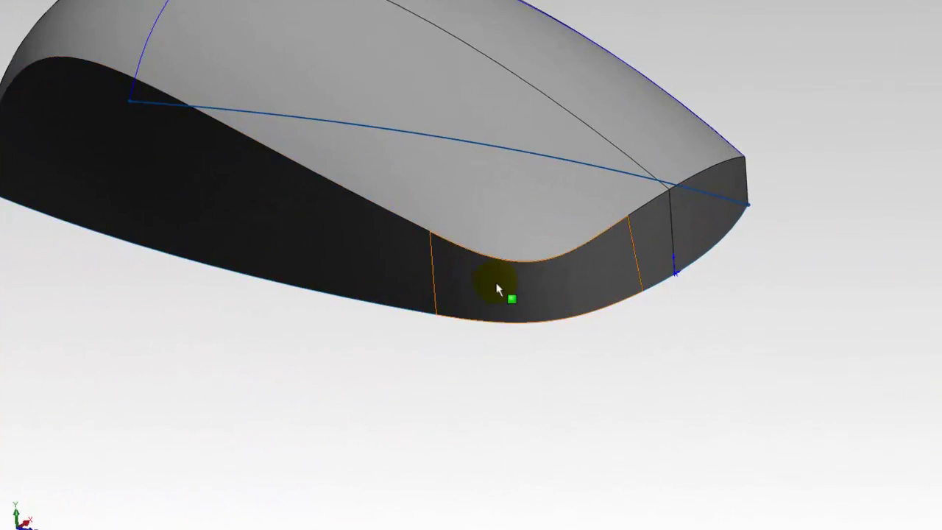
middle_drag(257, 375, 221, 420)
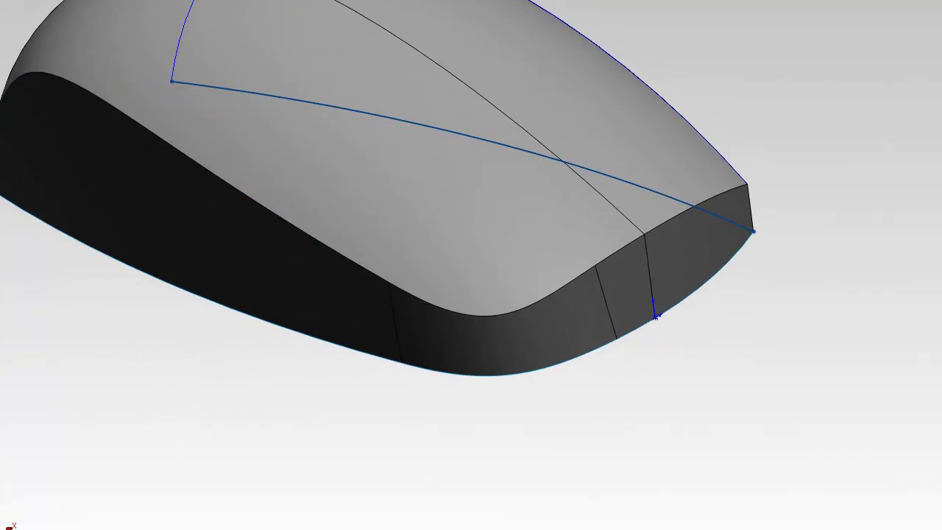
Roll the feature history forward to include Fillet2 and highlight the Fillet1 corner face for comparison
middle_drag(484, 211, 460, 174)
middle_drag(520, 328, 571, 395)
click(555, 334)
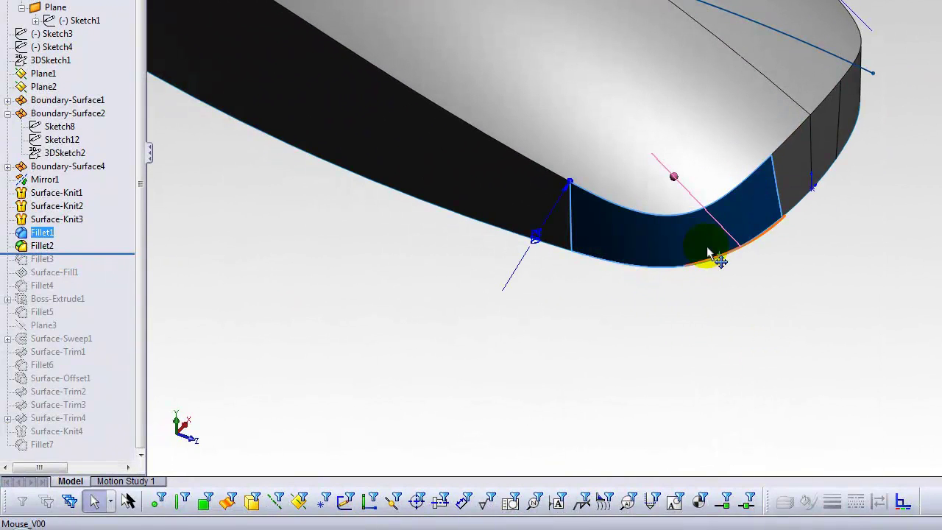
middle_drag(704, 321, 644, 303)
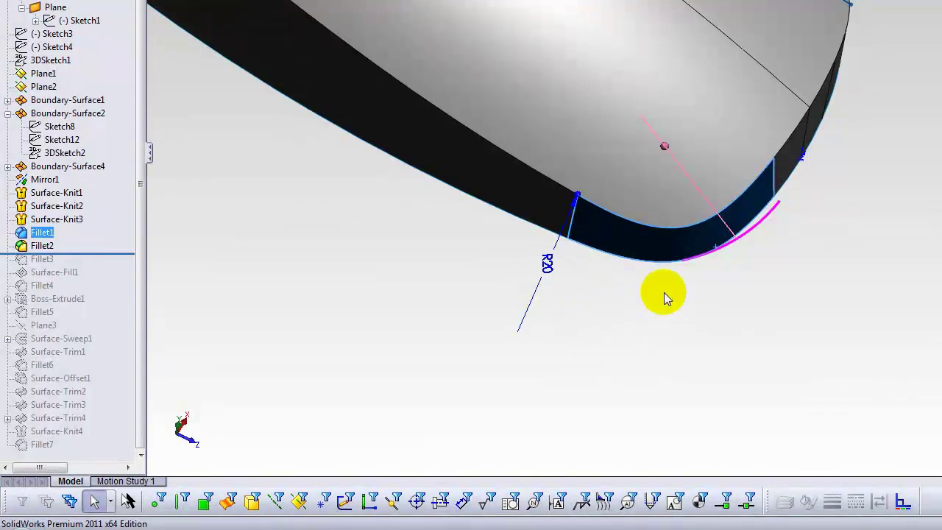
middle_drag(633, 359, 587, 312)
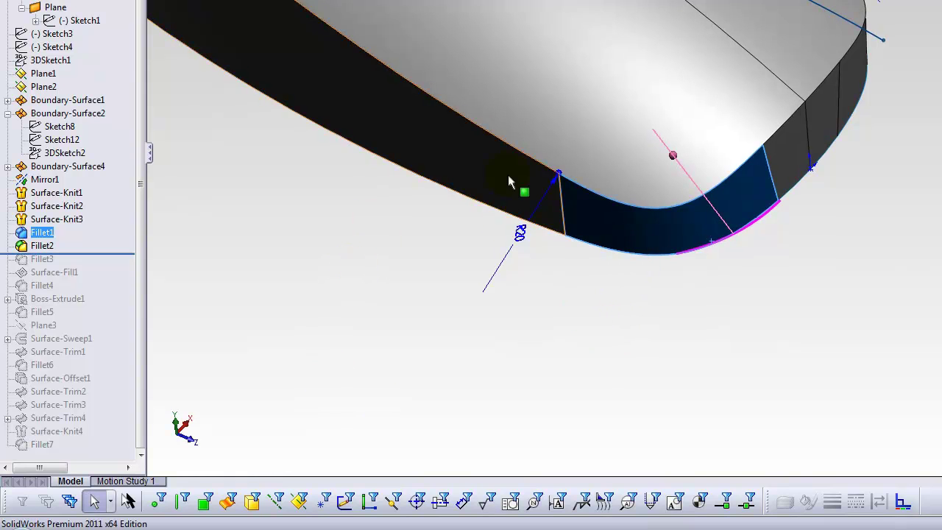
Roll the feature history forward to include Fillet3 and highlight its rounded face along the upper side edge
click(89, 254)
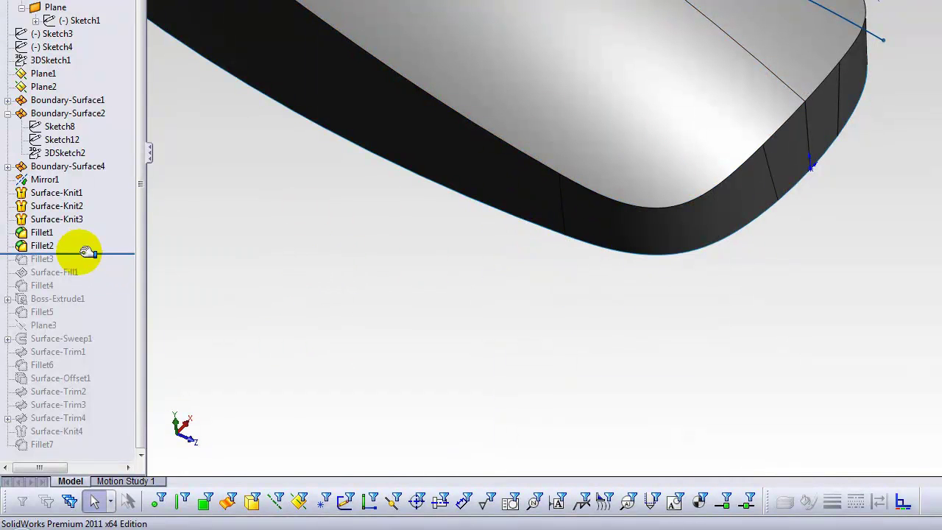
drag(87, 258, 86, 265)
scroll(315, 231, down, 3)
ctrl+middle_drag(316, 231, 480, 311)
scroll(373, 278, up, 1)
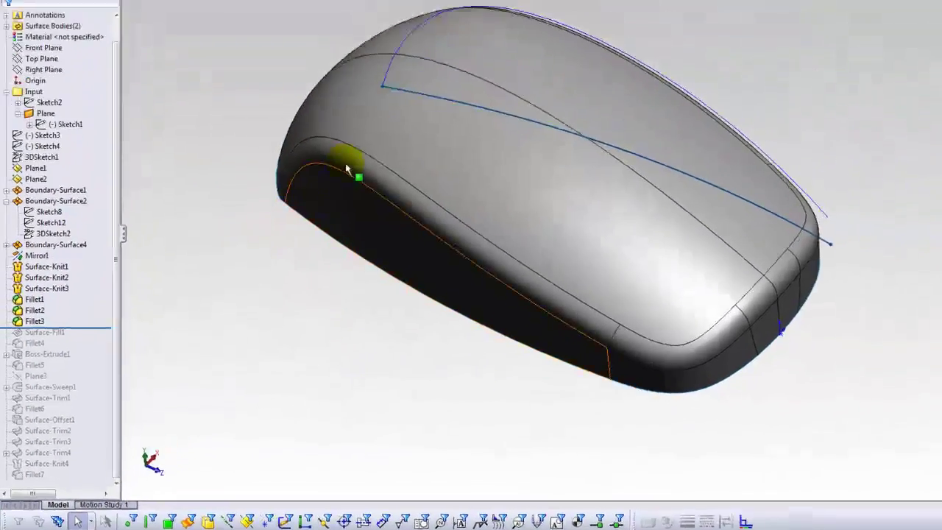
click(346, 169)
middle_drag(712, 157, 755, 239)
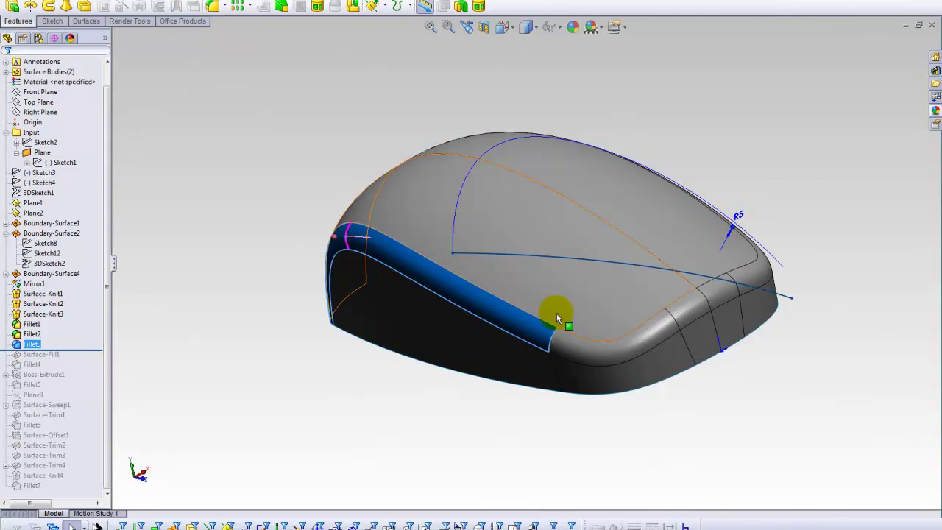
Highlight the Fillet1 corner face and the opposite corner face, and inspect the filleted body from its open underside
click(709, 404)
click(660, 366)
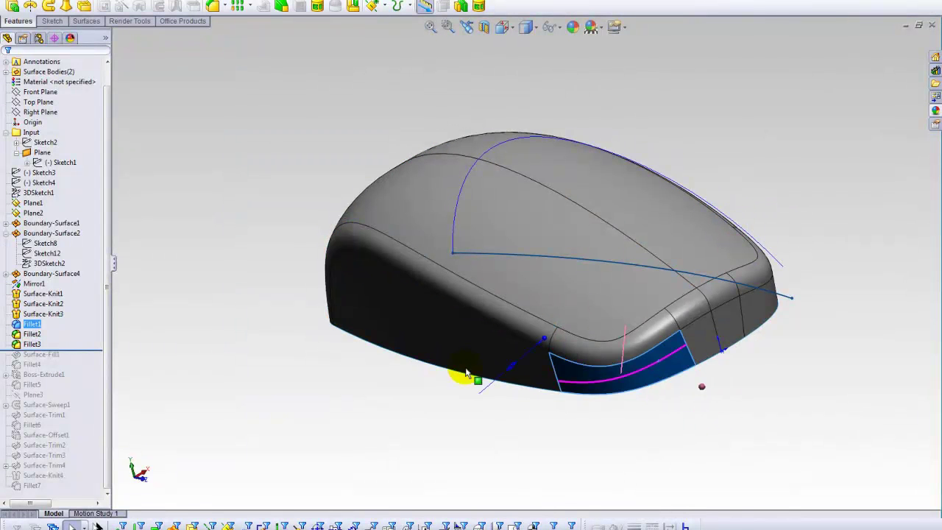
middle_drag(467, 378, 477, 310)
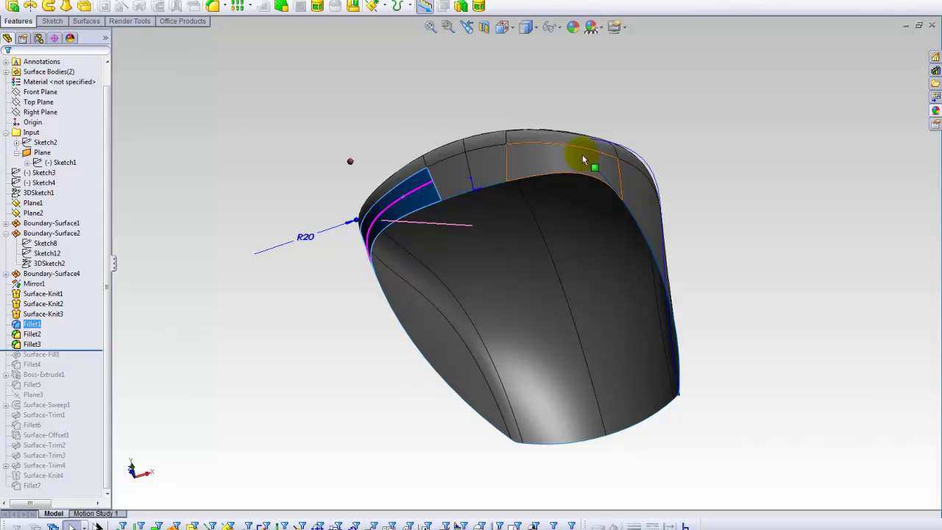
click(591, 168)
click(352, 128)
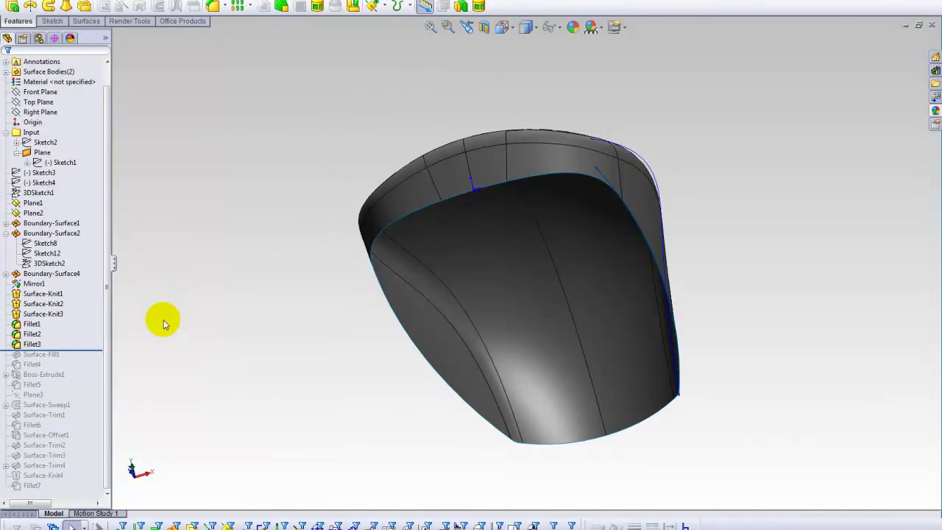
middle_drag(235, 288, 126, 330)
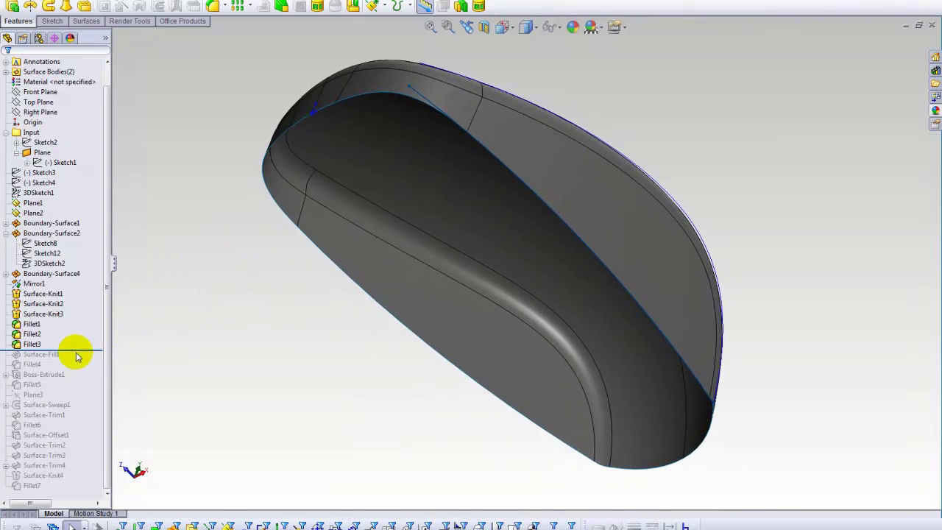